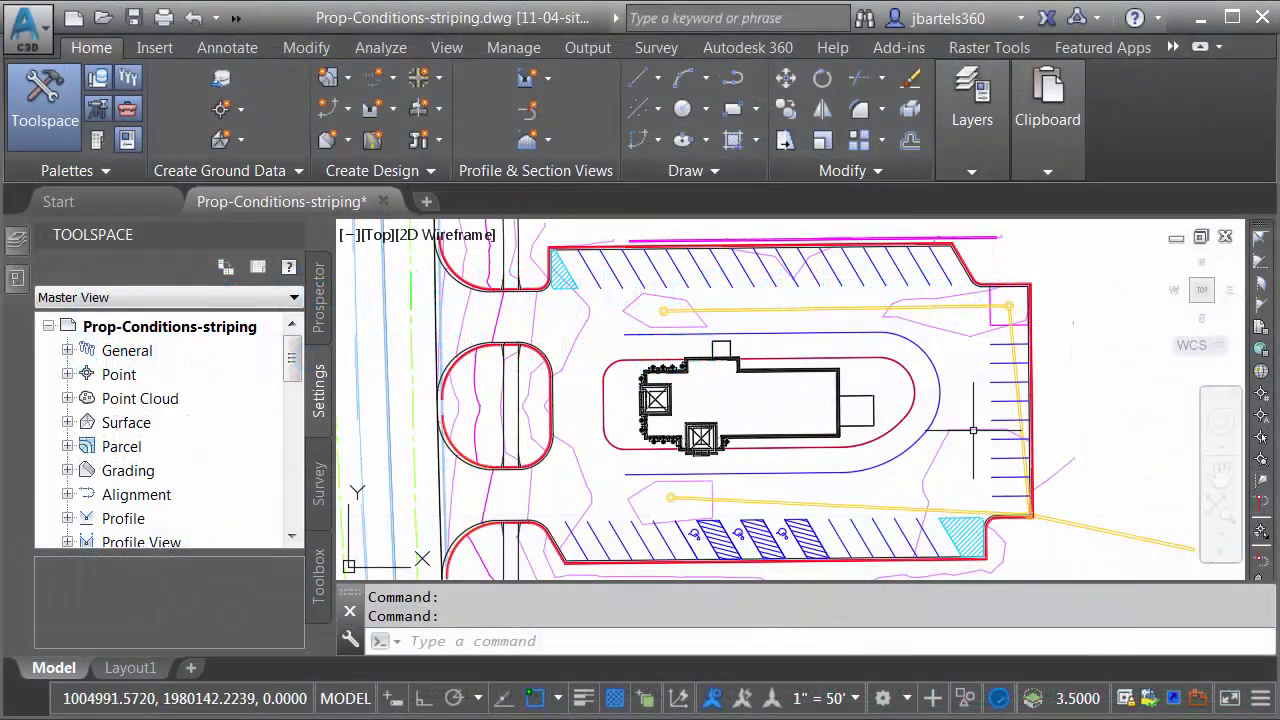
# Select the top parking row and its similar rows, then explode all three into individual stripes.
pyautogui.scroll(1, 936, 285)
pyautogui.scroll(2, 936, 285)
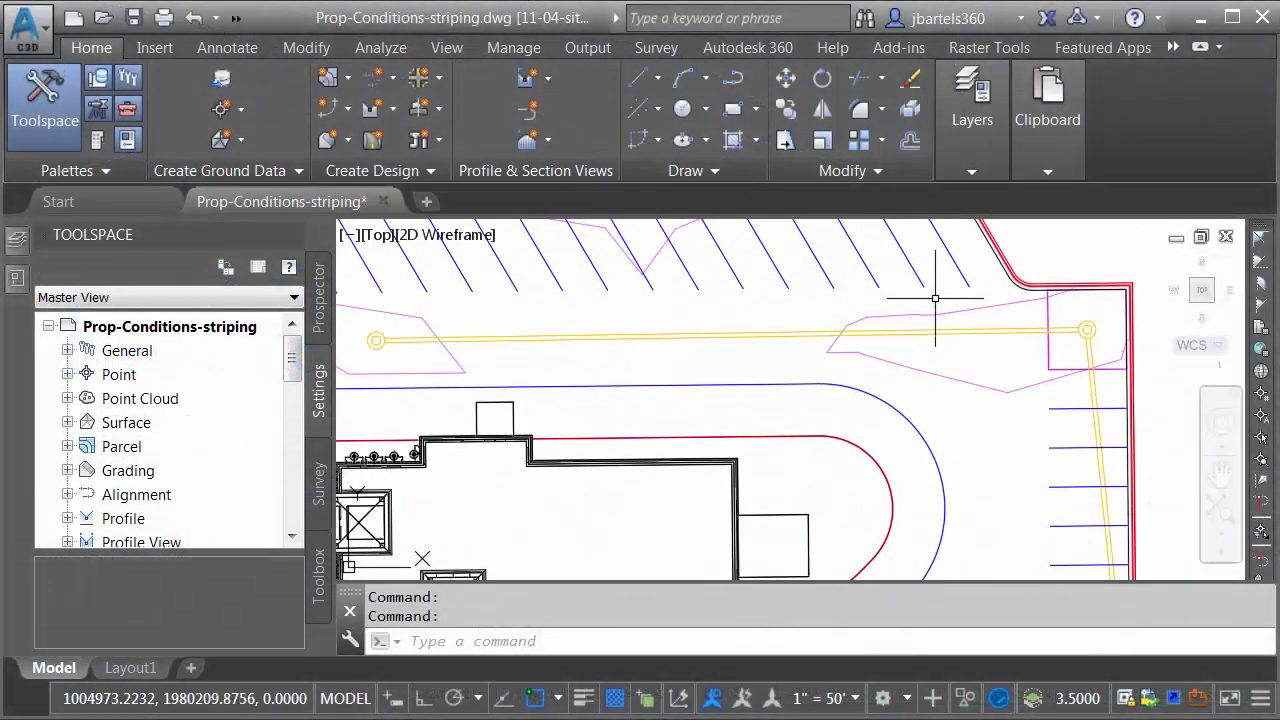
pyautogui.moveTo(937, 289); pyautogui.dragTo(934, 370, button='middle')
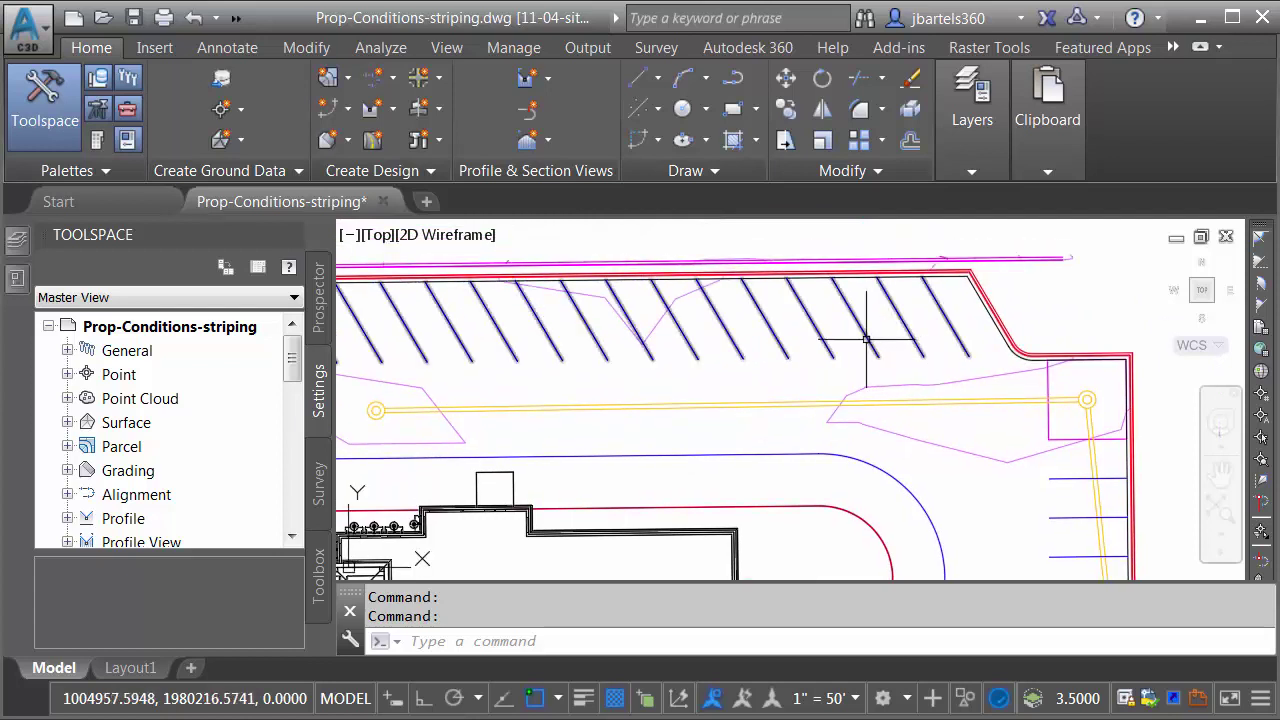
pyautogui.moveTo(866, 338)
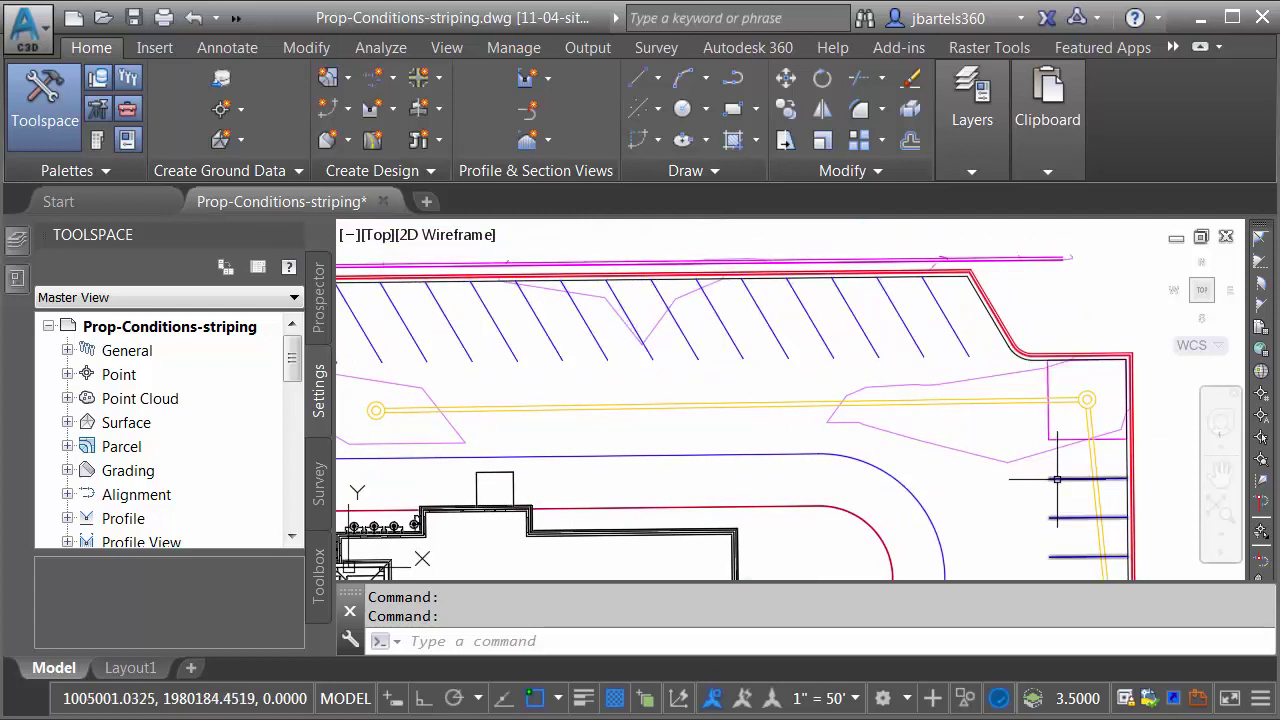
pyautogui.moveTo(1057, 479)
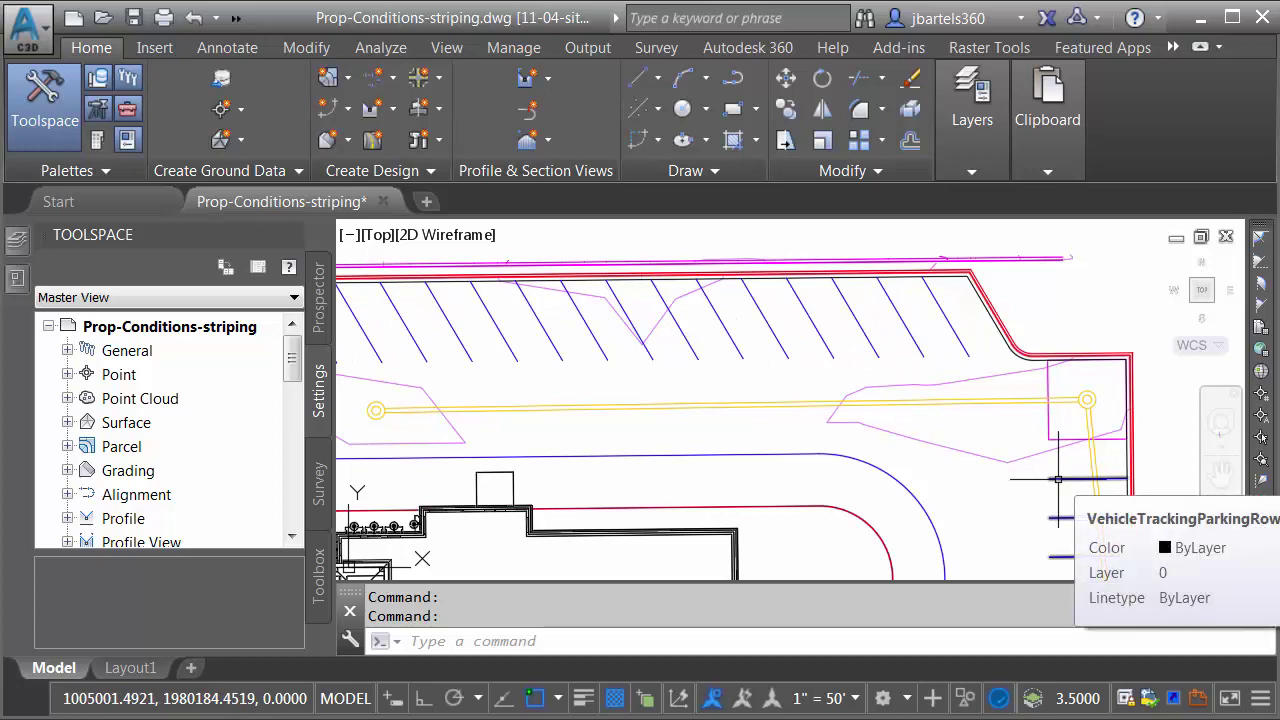
pyautogui.scroll(-5, 1057, 479)
pyautogui.moveTo(1012, 508)
pyautogui.mouseDown(button='middle')
pyautogui.moveTo(971, 403)
pyautogui.moveTo(918, 383)
pyautogui.mouseUp(button='middle')
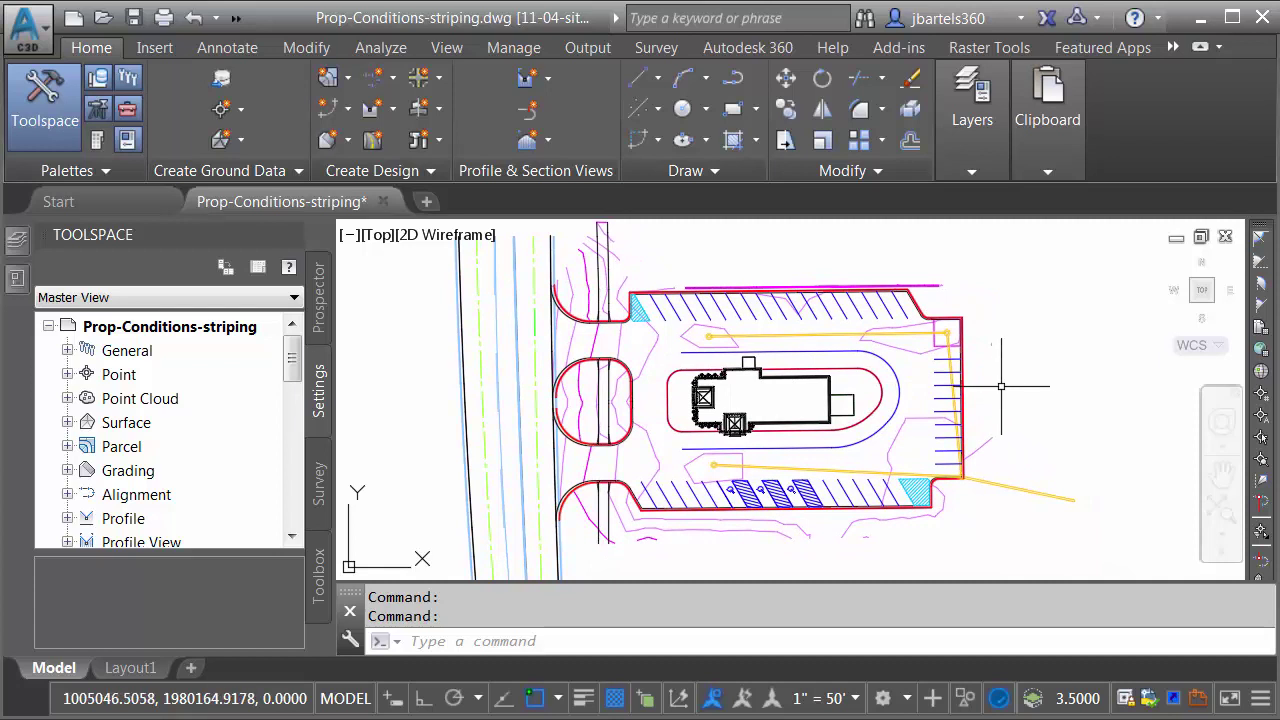
pyautogui.moveTo(1001, 386)
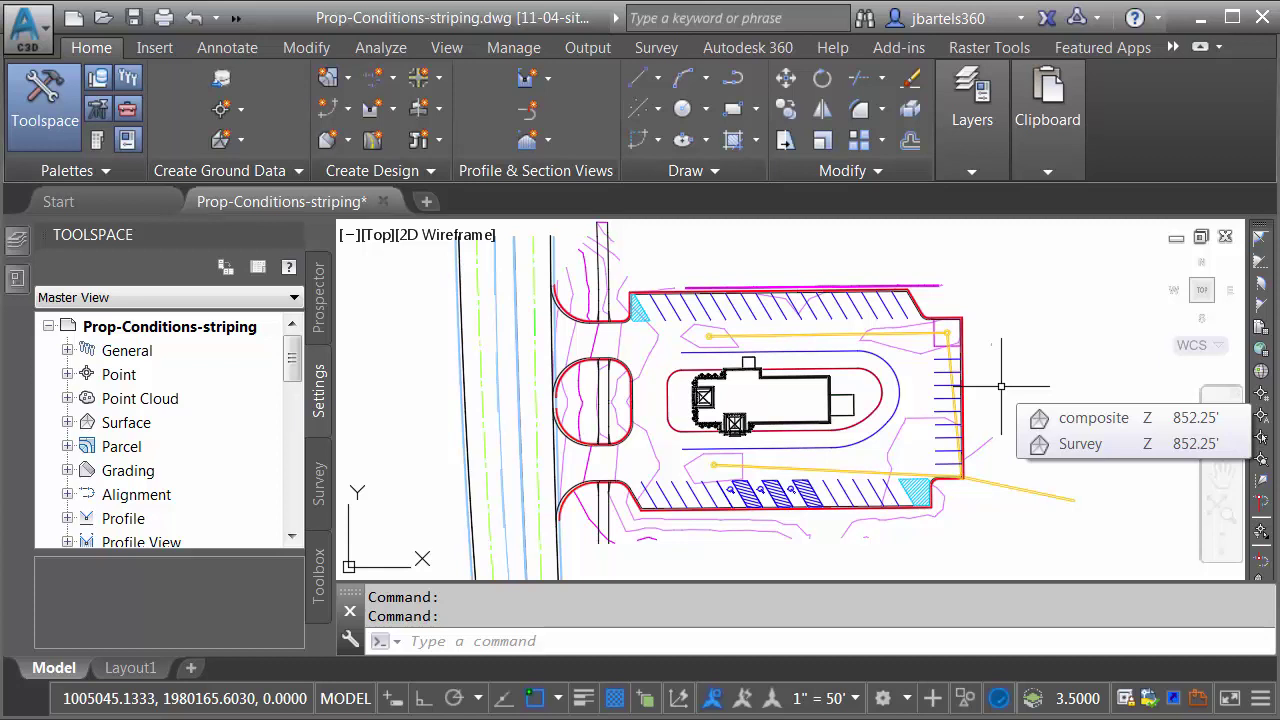
pyautogui.click(952, 295)
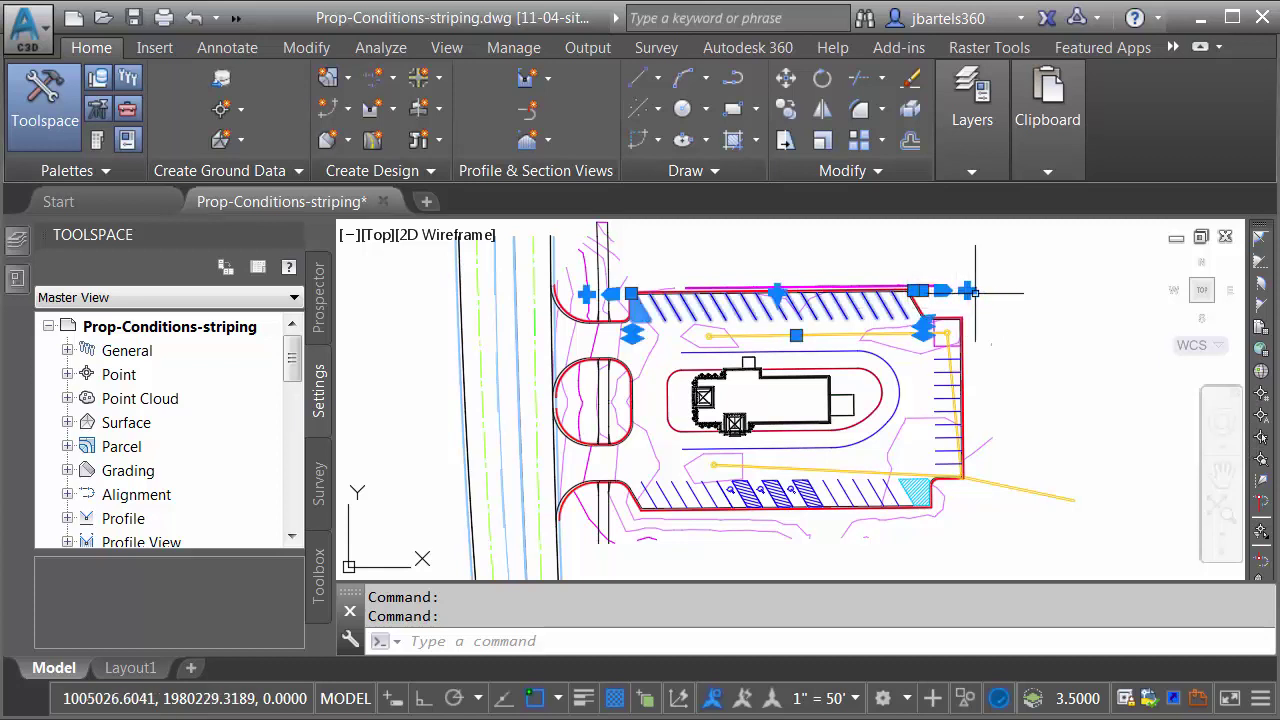
pyautogui.rightClick(1000, 294)
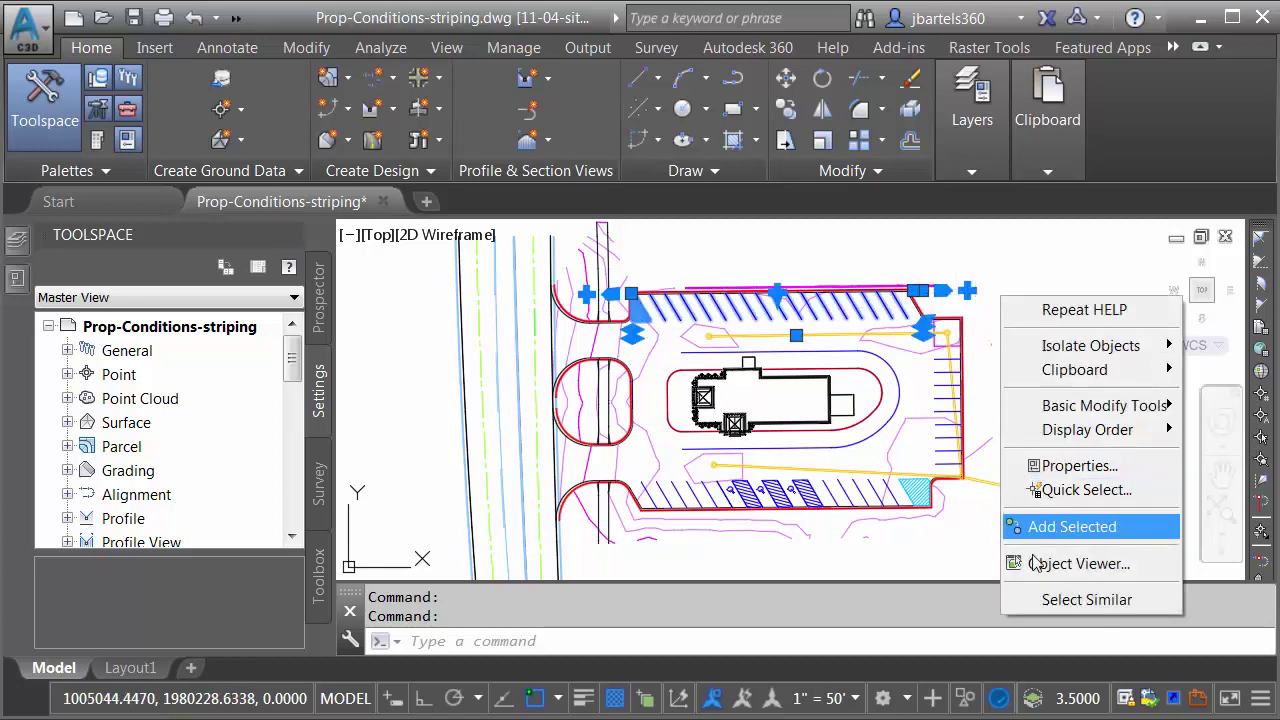
pyautogui.click(1055, 602)
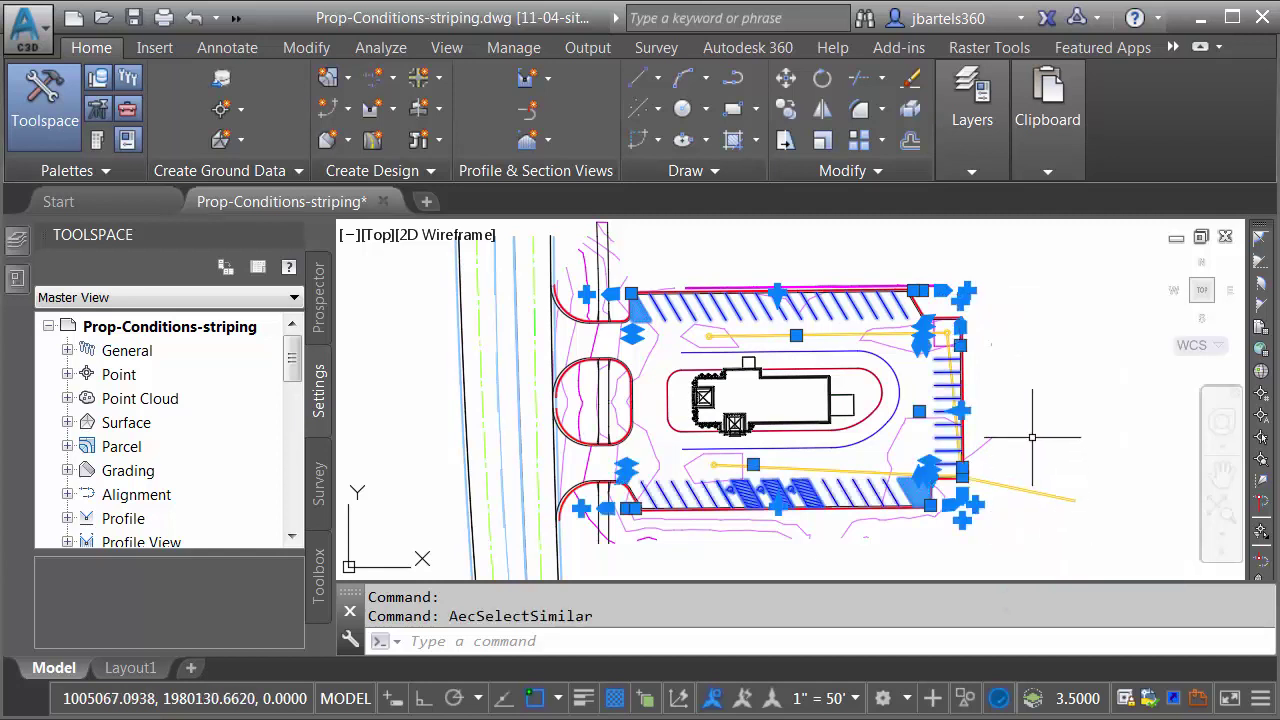
pyautogui.click(910, 109)
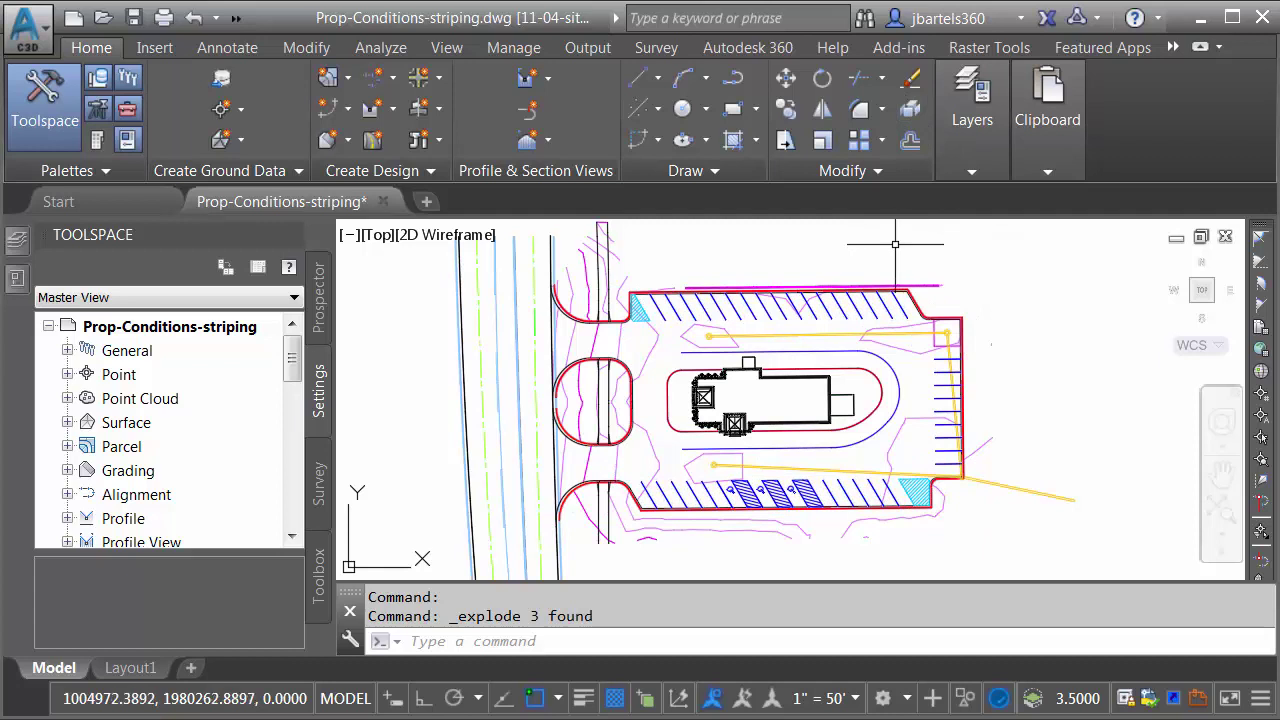
pyautogui.moveTo(894, 243)
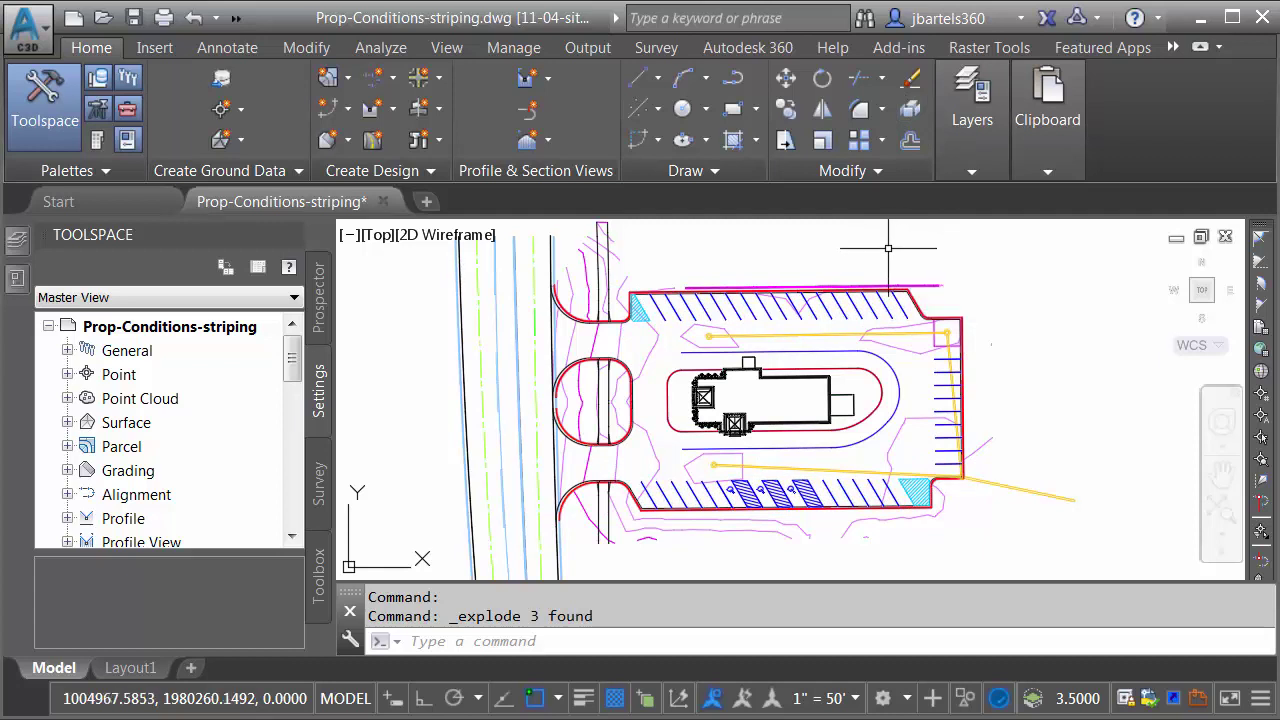
# Isolate the layers of the parking stripes and both island curb lines, then zoom in on them.
pyautogui.click(973, 172)
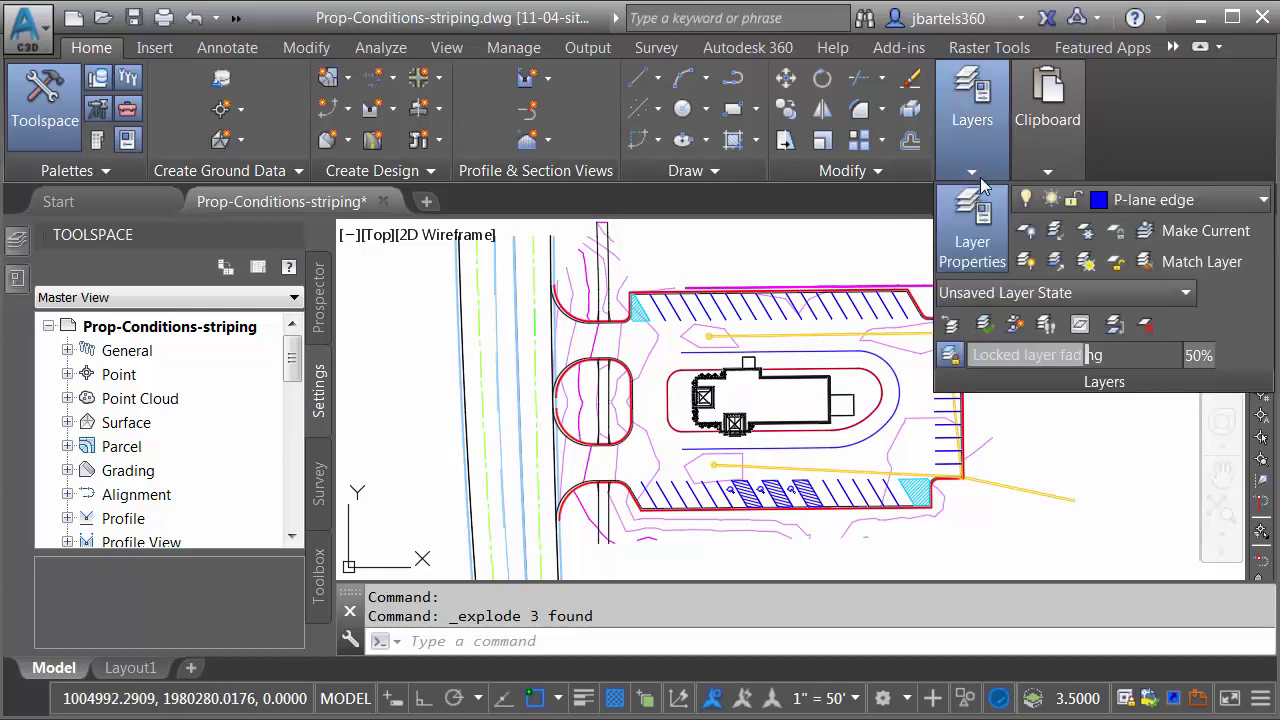
pyautogui.click(1055, 233)
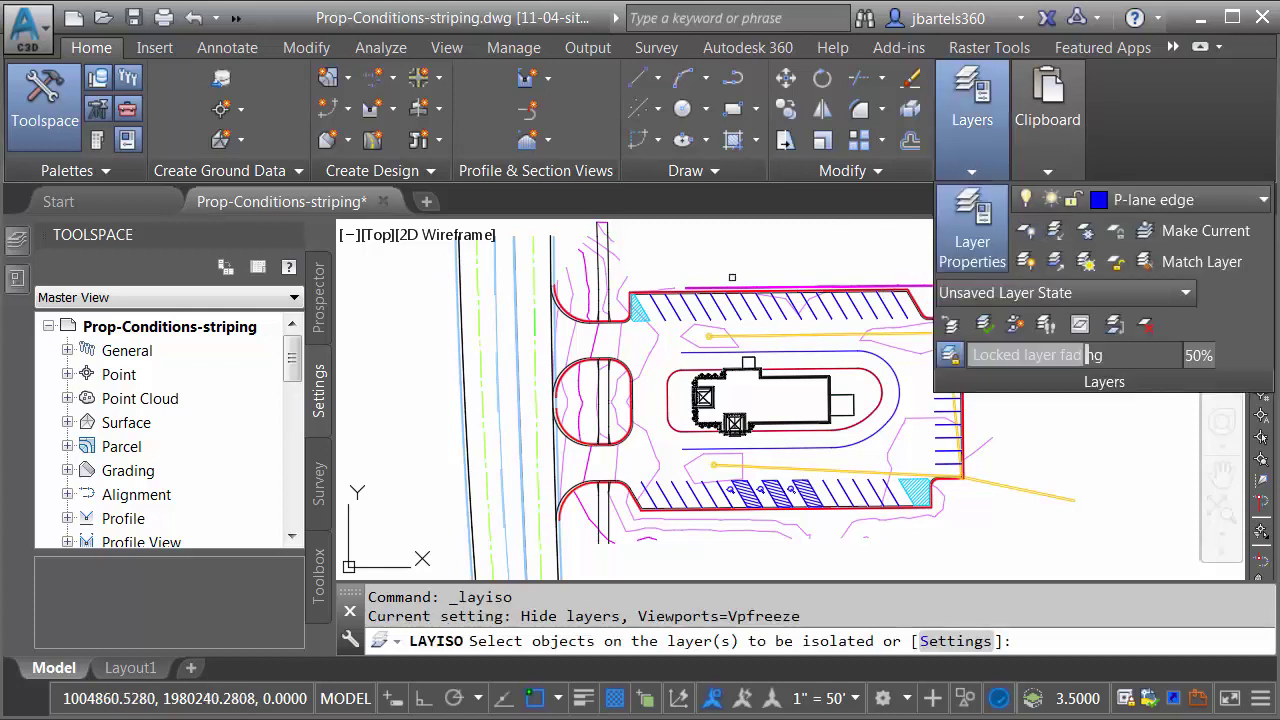
pyautogui.click(688, 310)
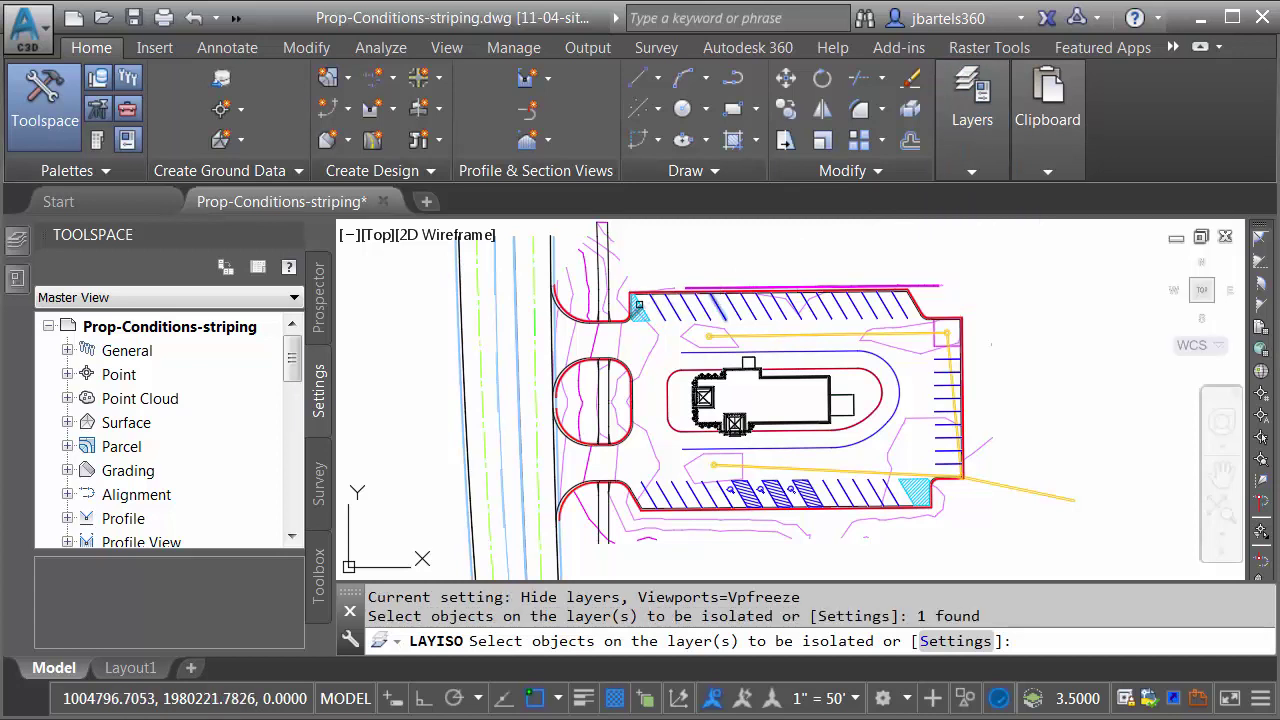
pyautogui.click(684, 351)
pyautogui.click(667, 361)
pyautogui.press('Return')
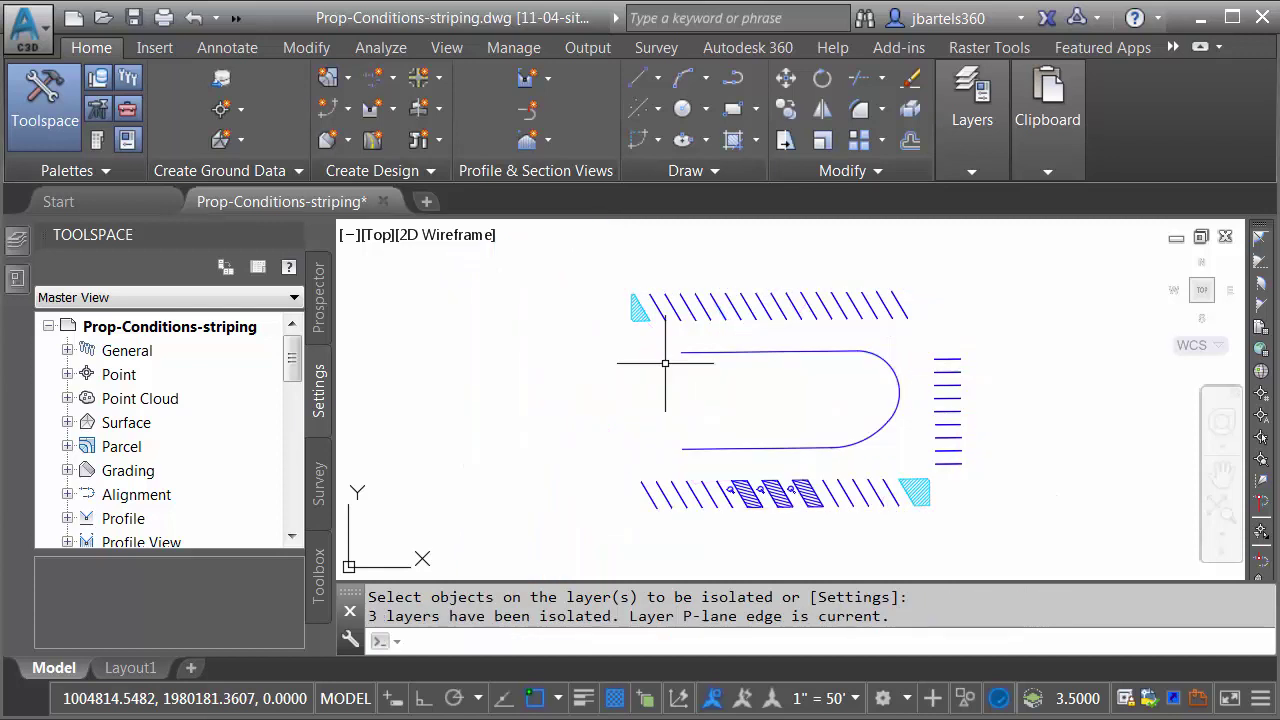
pyautogui.scroll(2, 740, 386)
pyautogui.moveTo(749, 391)
pyautogui.mouseDown(button='middle')
pyautogui.moveTo(686, 406)
pyautogui.moveTo(714, 402)
pyautogui.mouseUp(button='middle')
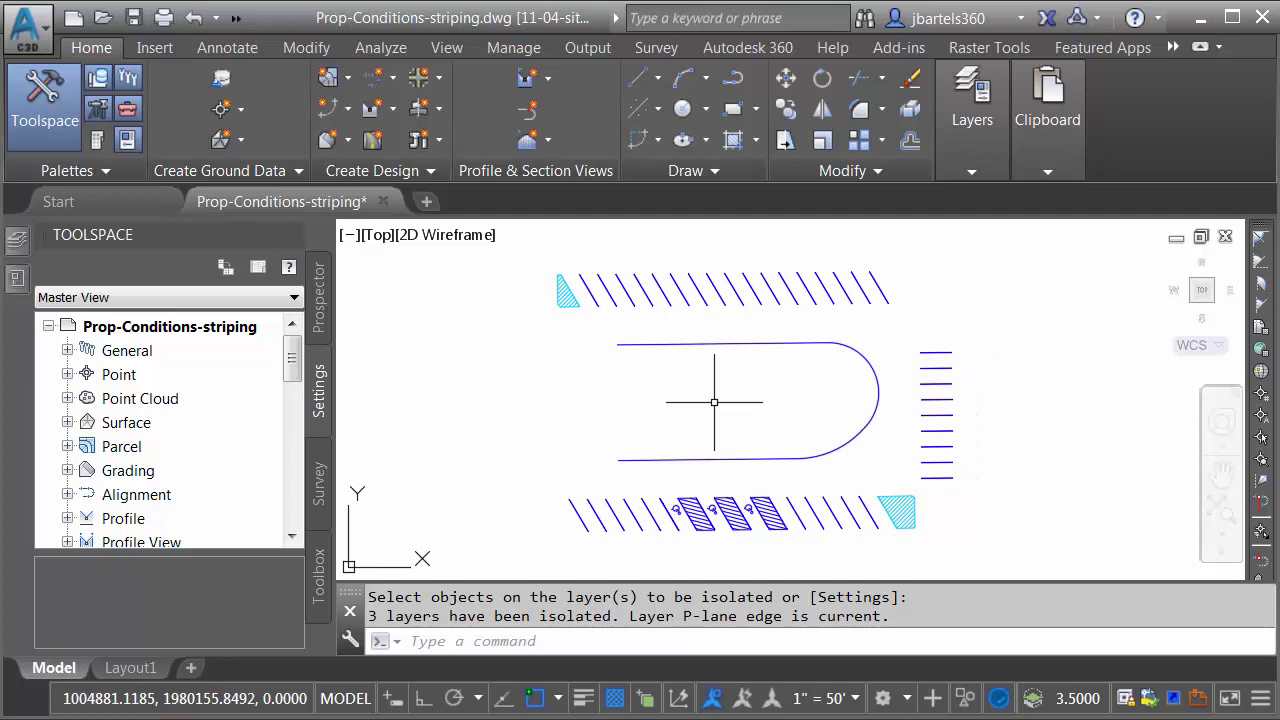
# Start MAPEXPORT and name the output shapefile parking_striping in the SHP folder.
pyautogui.write('mapexport')
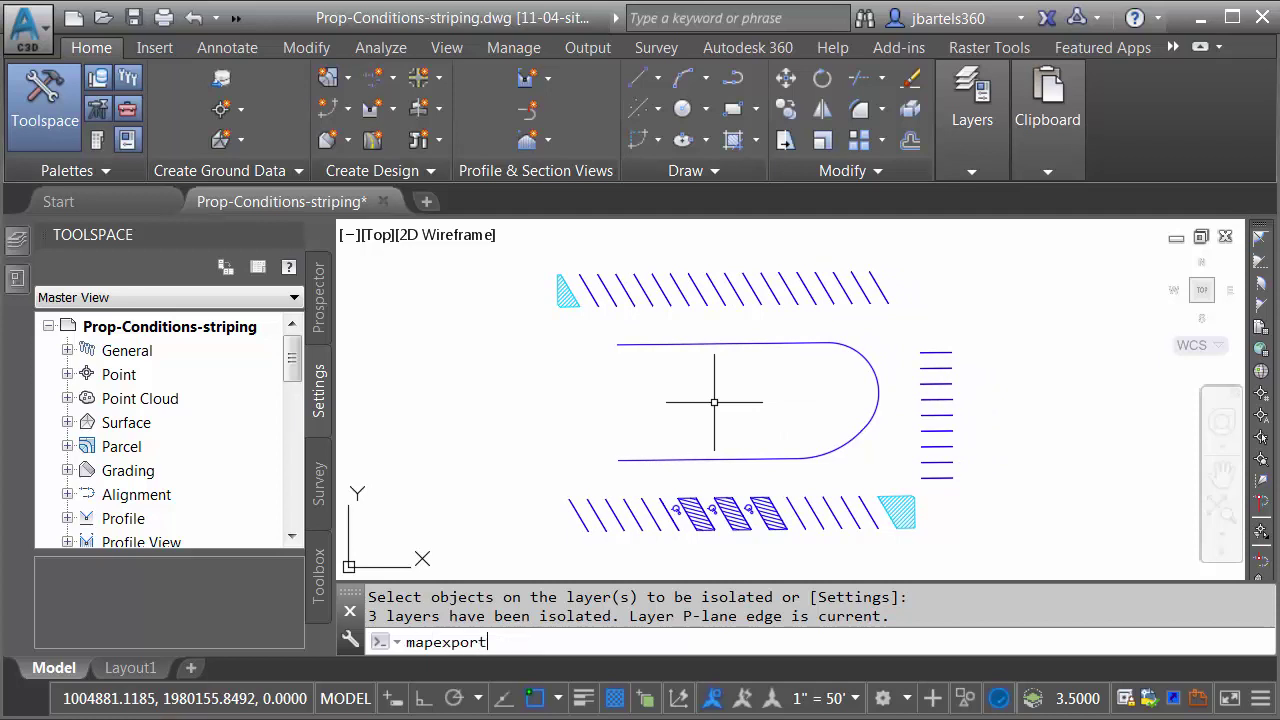
pyautogui.press('Return')
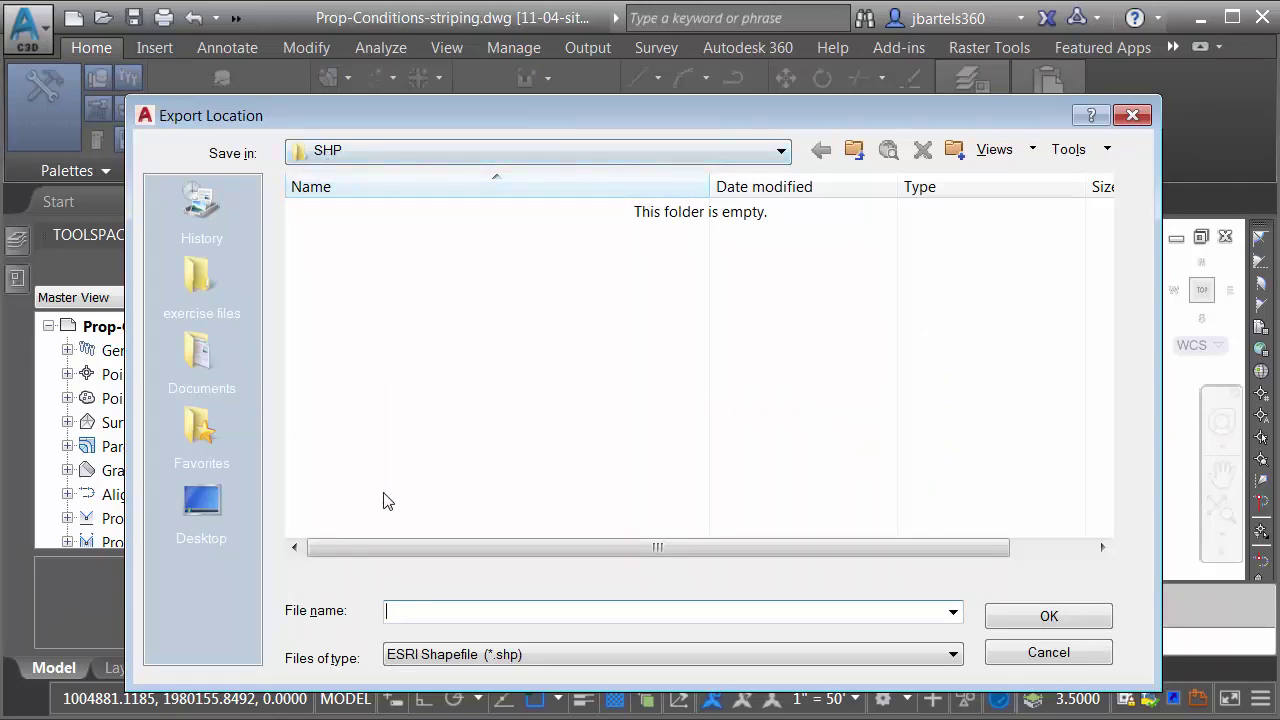
pyautogui.write('parking_striping')
pyautogui.click(1010, 616)
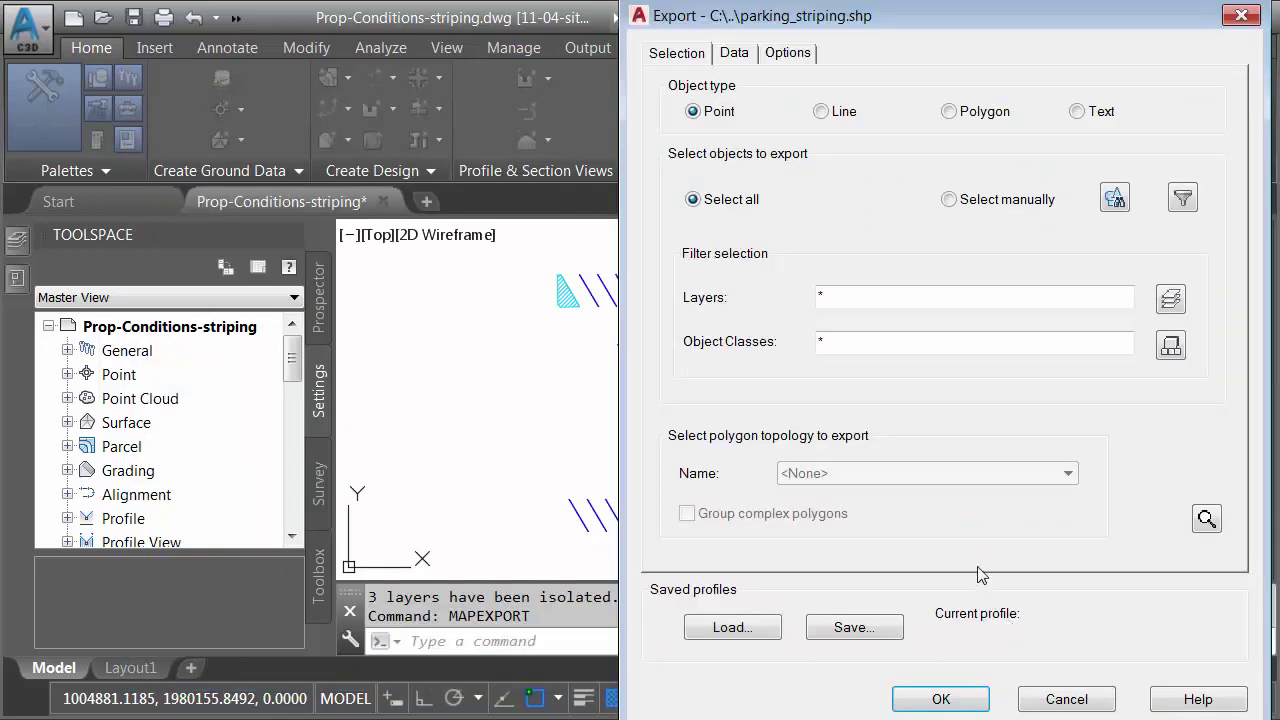
# Export the 216 stripe and curb objects as lines, picked with a crossing window.
pyautogui.click(820, 112)
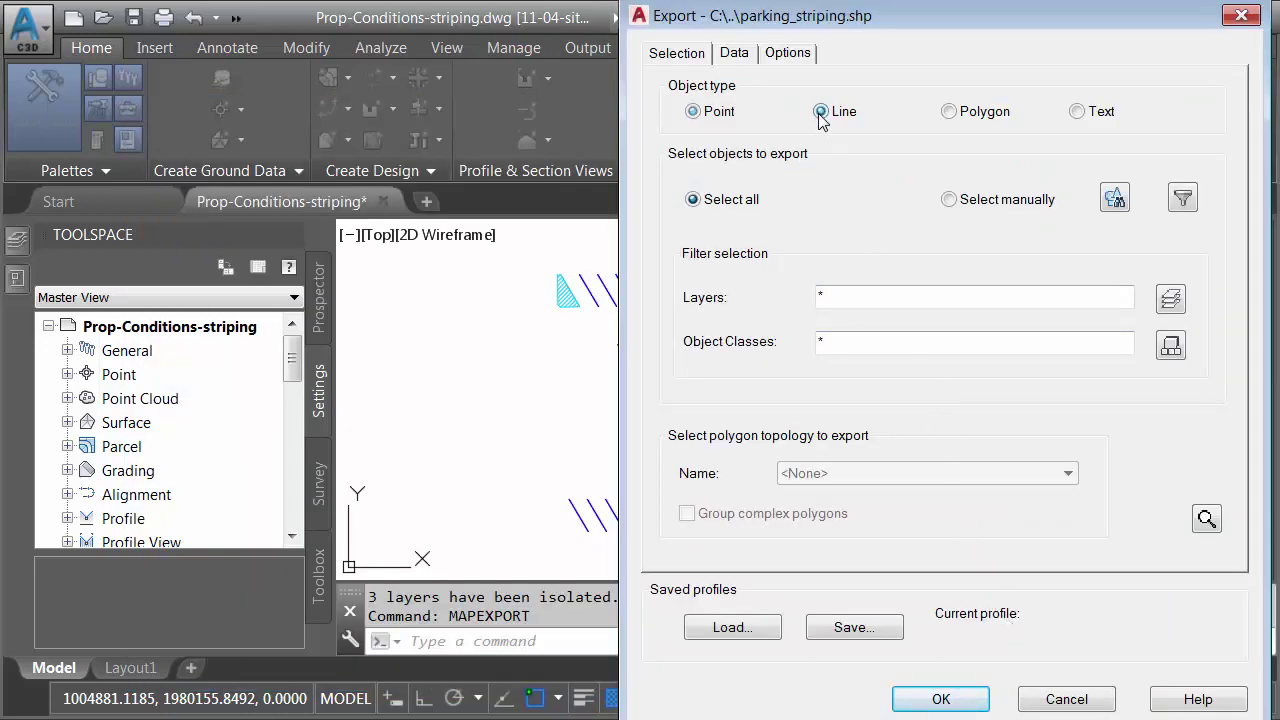
pyautogui.click(1114, 199)
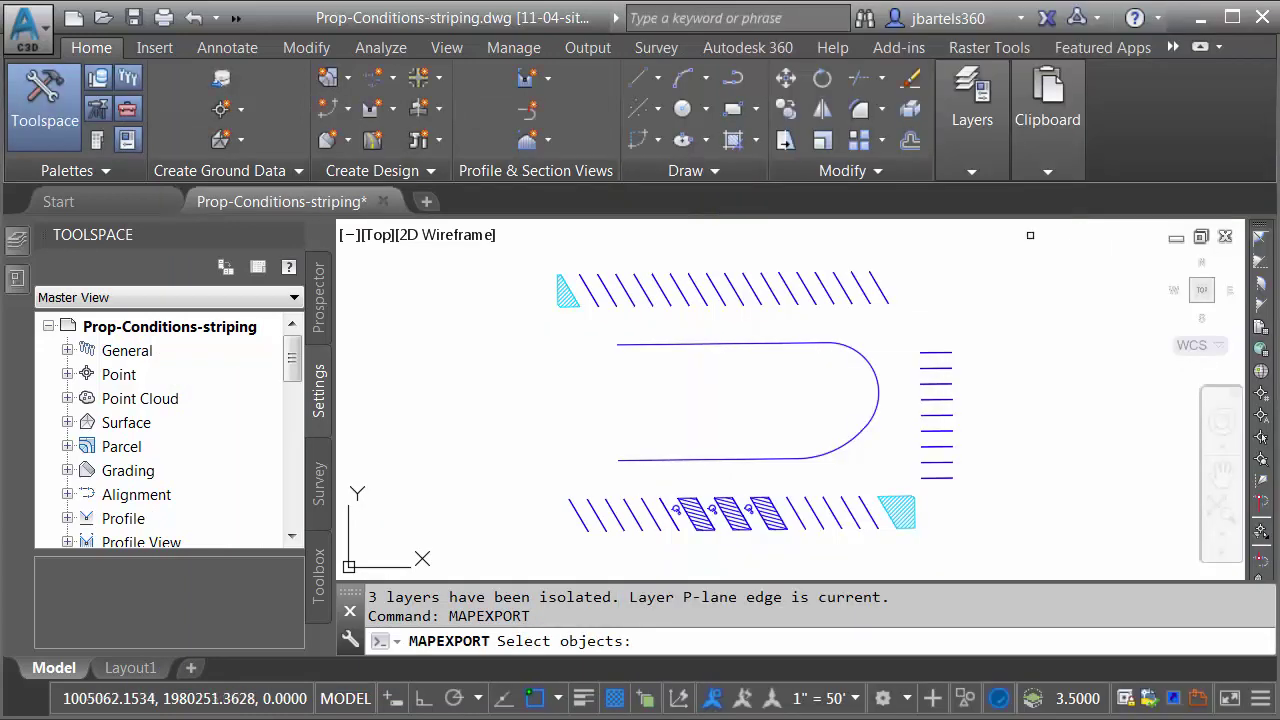
pyautogui.click(1030, 237)
pyautogui.click(520, 525)
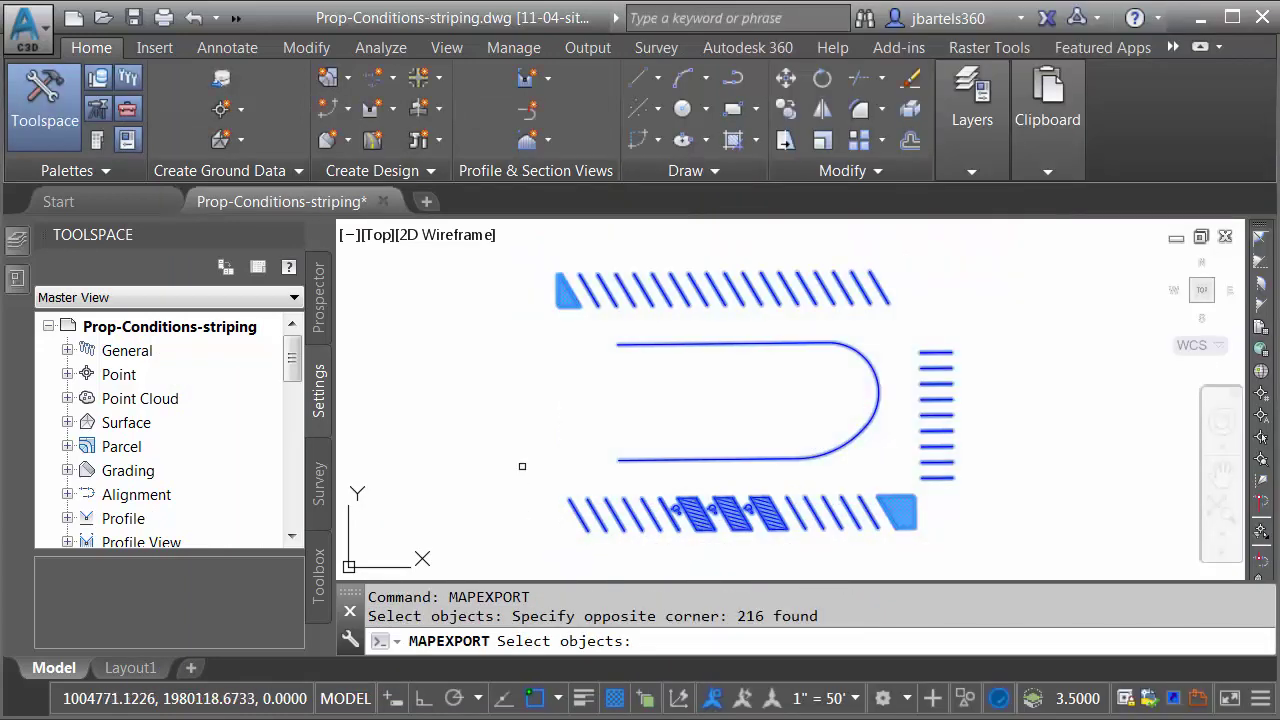
pyautogui.press('Return')
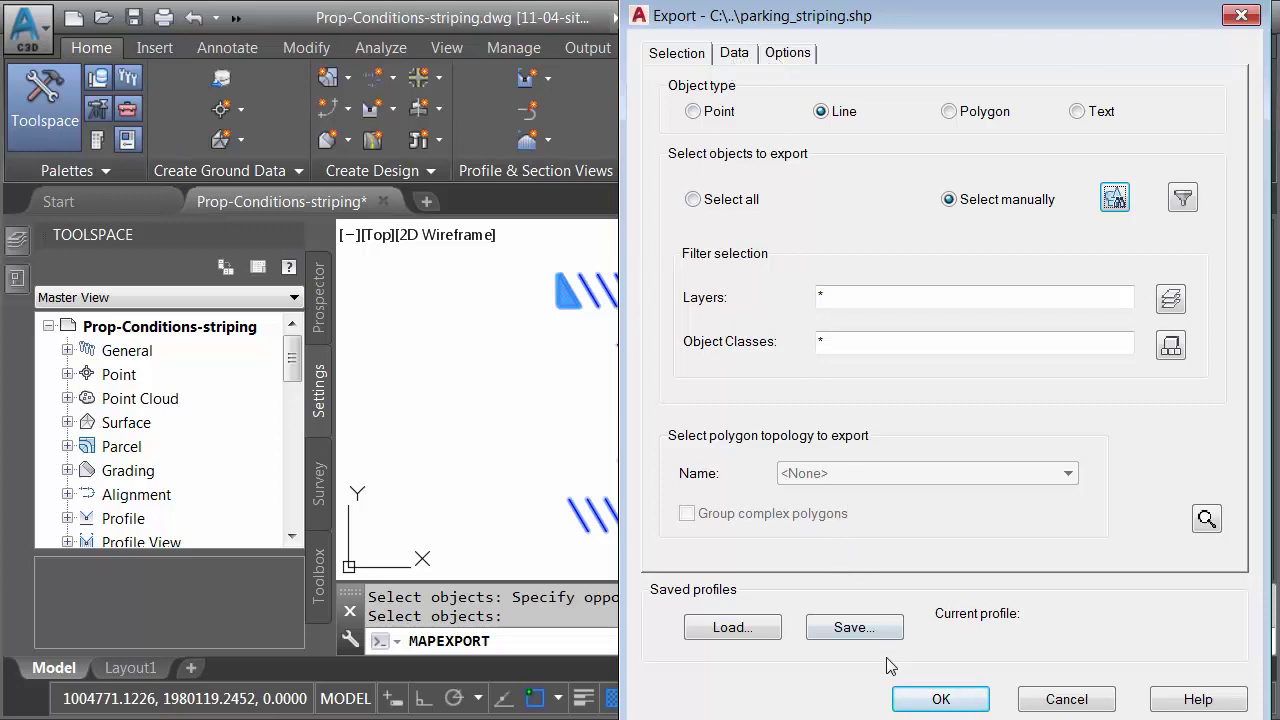
pyautogui.click(912, 698)
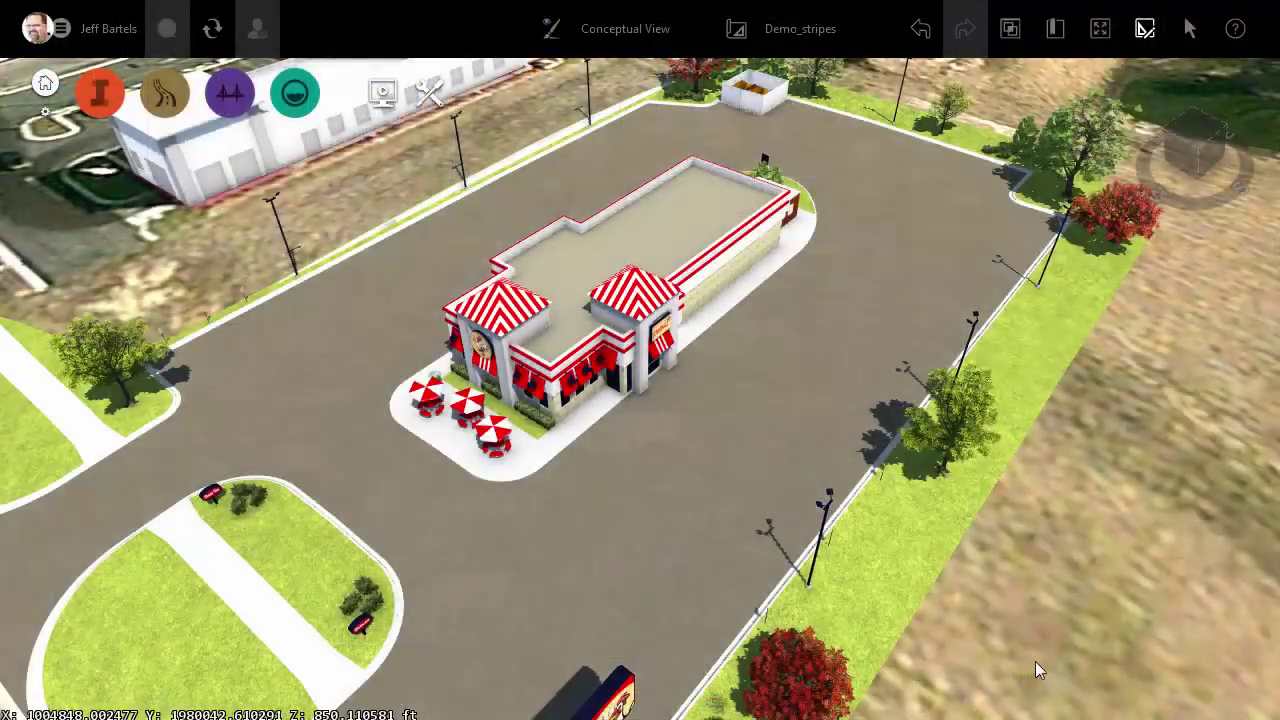
# Orbit the Demo_stripes model slightly to view the restaurant and its parking lot.
pyautogui.moveTo(723, 580); pyautogui.dragTo(655, 584, button='middle')
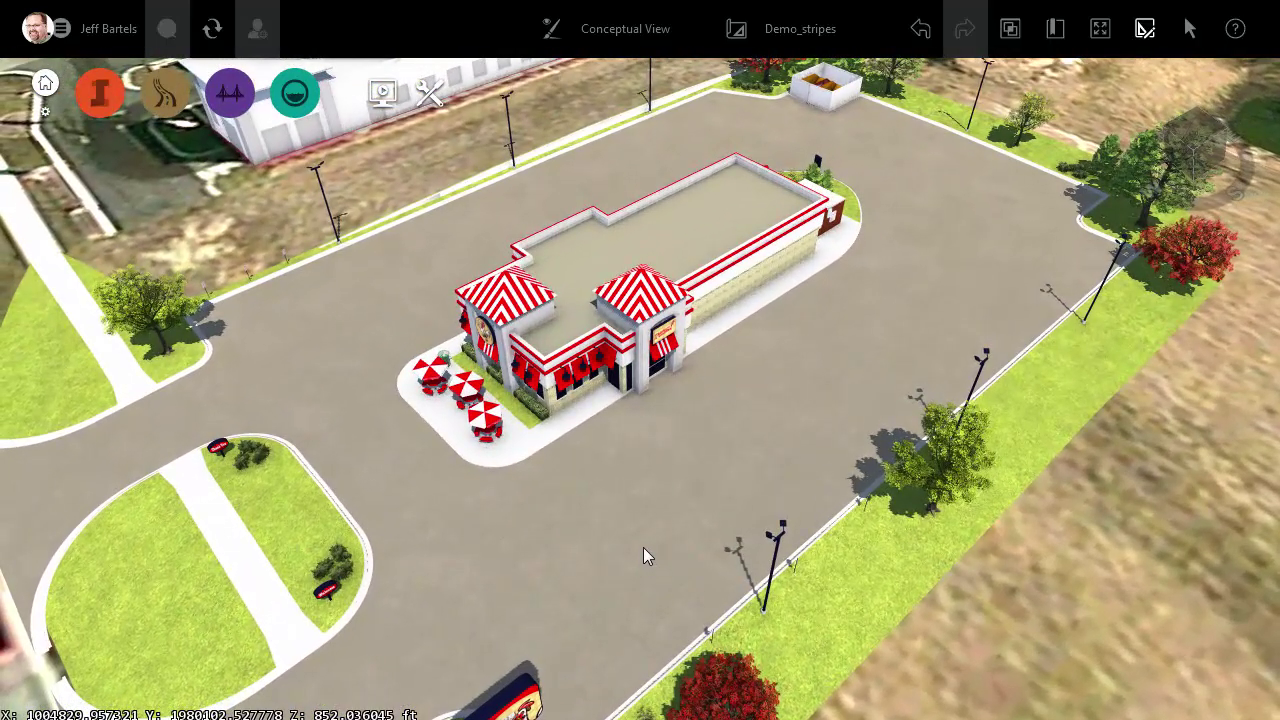
# Drag parking_striping.shp from Explorer's SHP folder into the InfraWorks 360 model.
pyautogui.press('super+e')
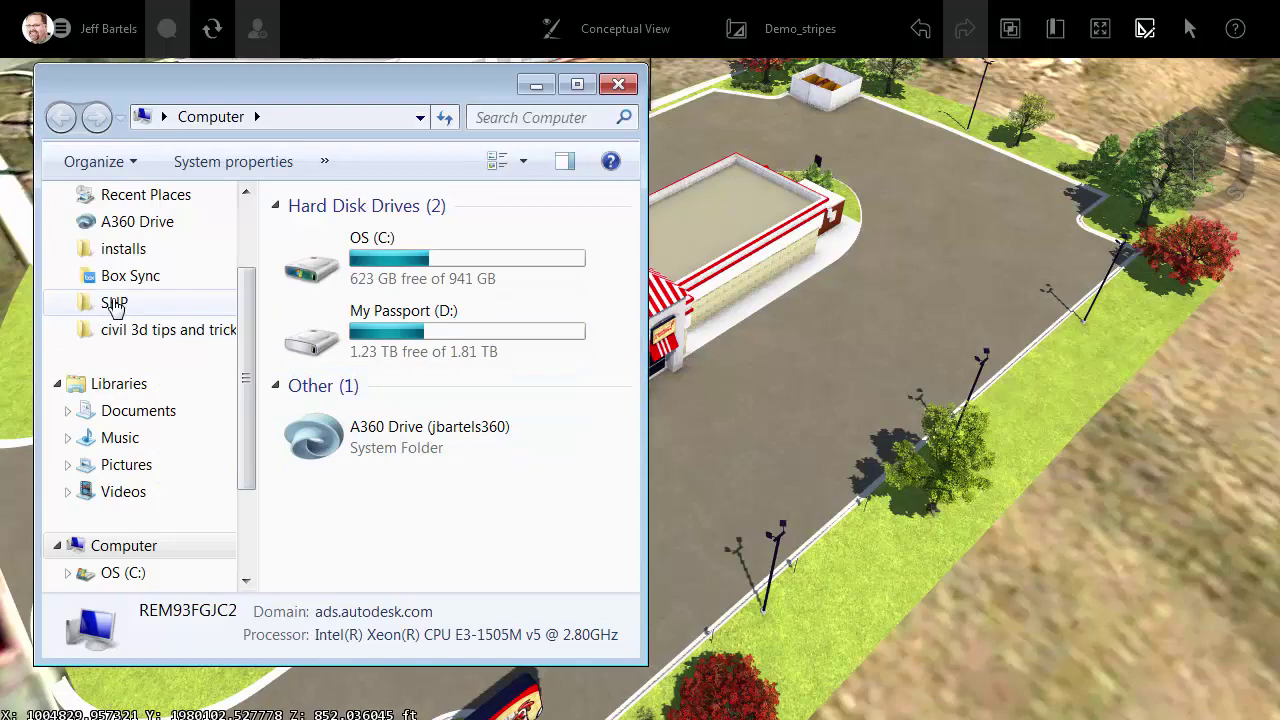
pyautogui.click(112, 302)
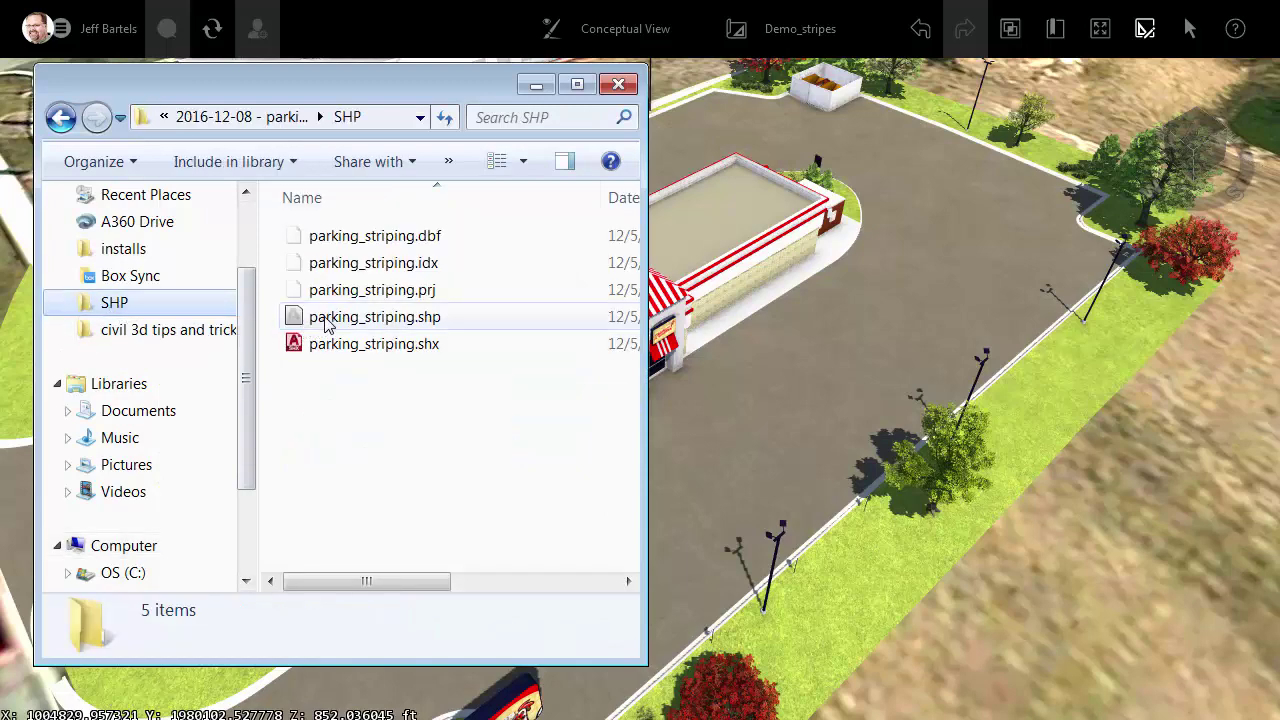
pyautogui.moveTo(328, 320); pyautogui.dragTo(765, 408)
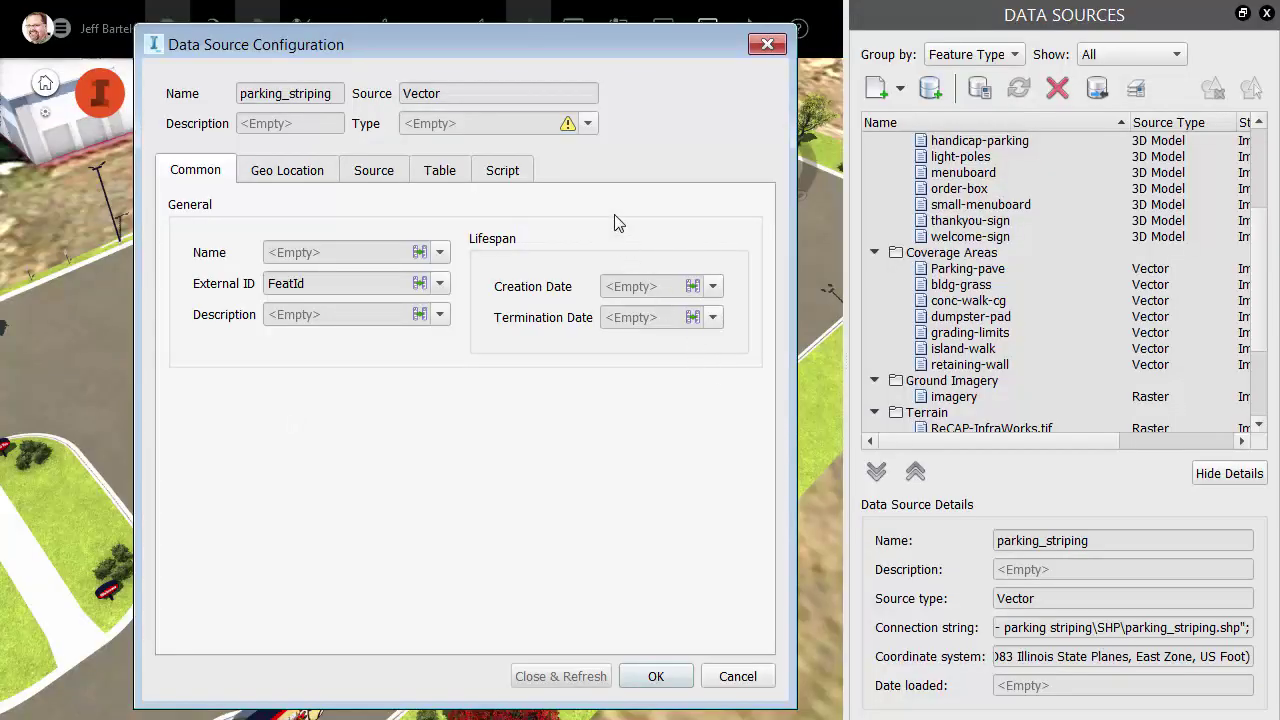
# Set the parking_striping source type to Coverage Areas and load it with Close & Refresh.
pyautogui.click(588, 124)
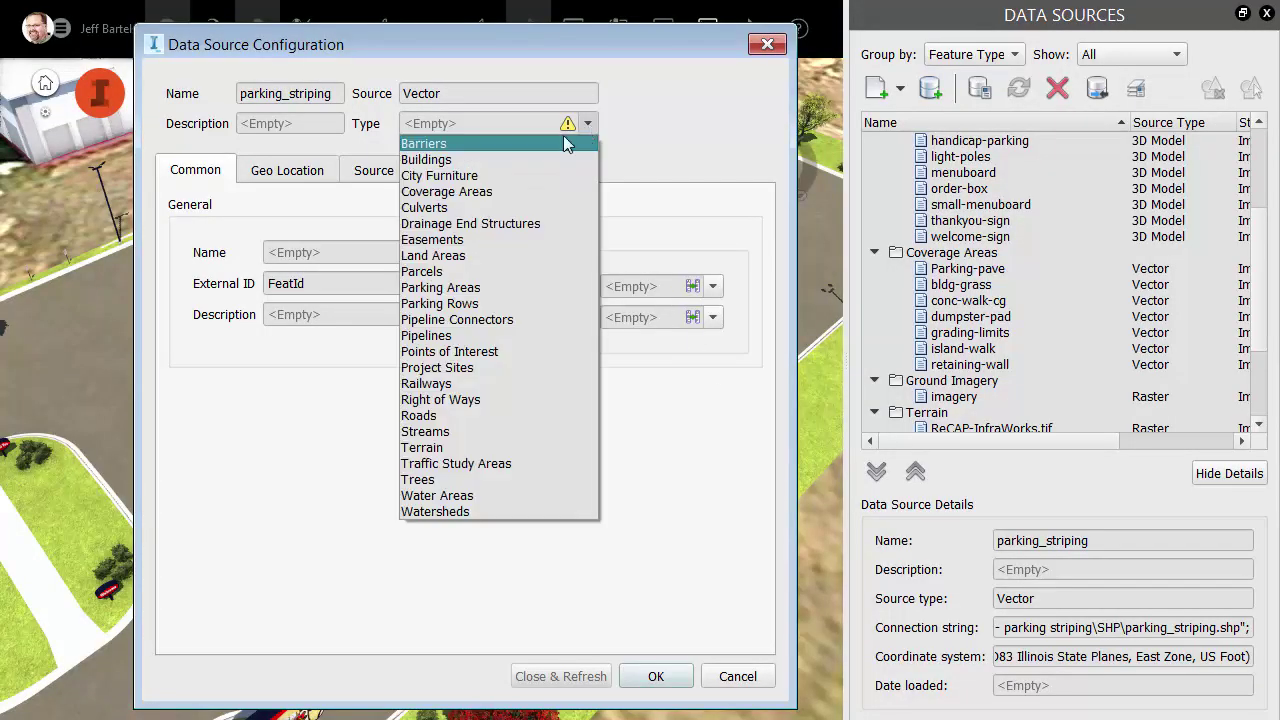
pyautogui.click(478, 189)
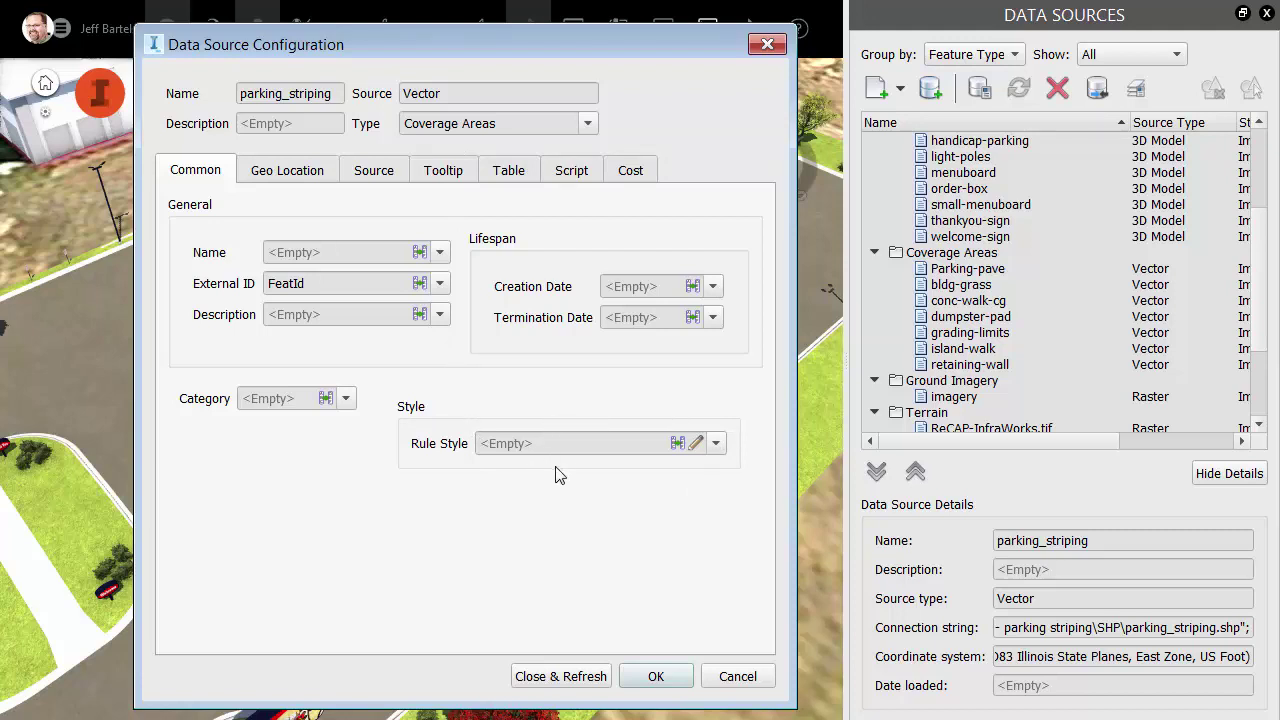
pyautogui.click(556, 677)
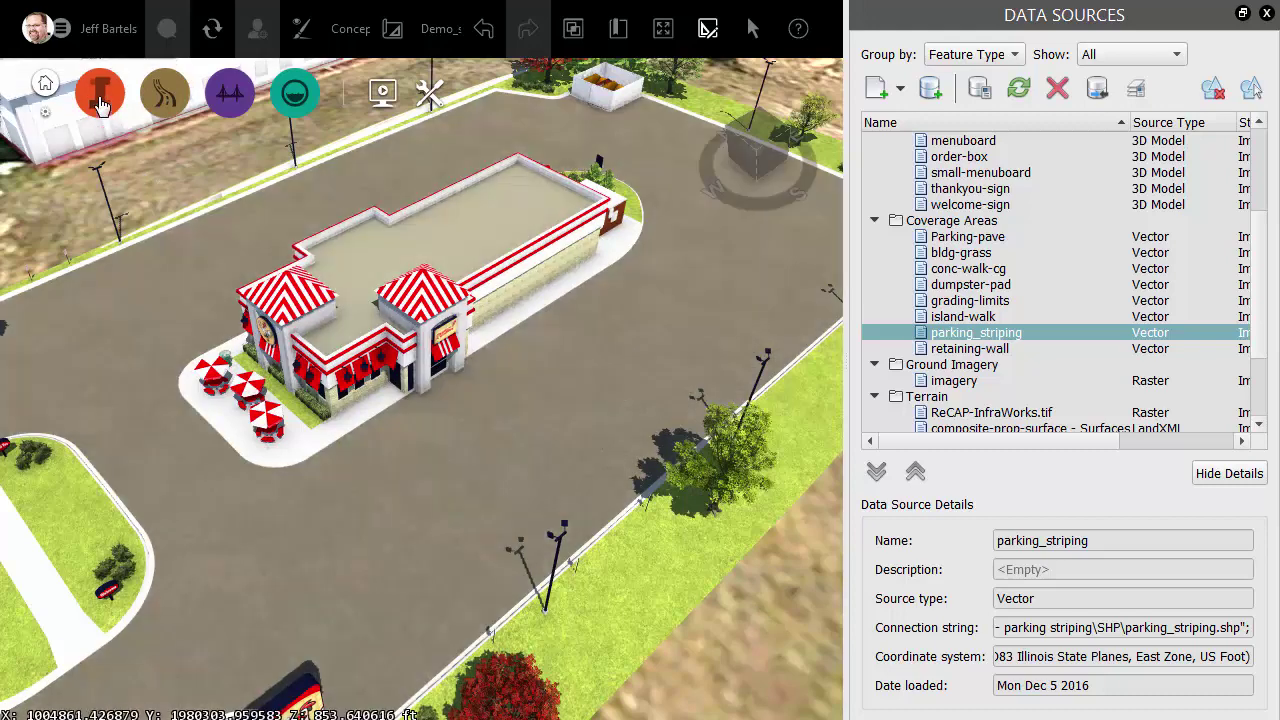
# Open the Style Palette on its Coverage catalog.
pyautogui.moveTo(103, 100)
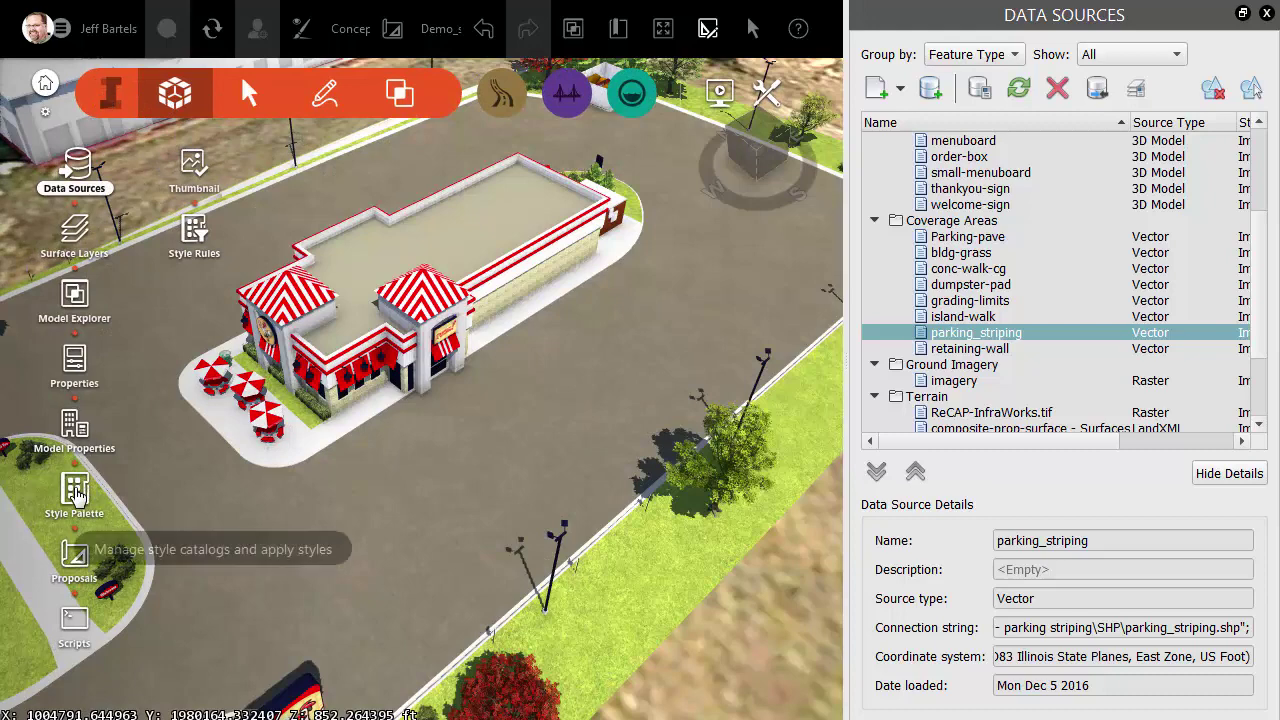
pyautogui.click(76, 490)
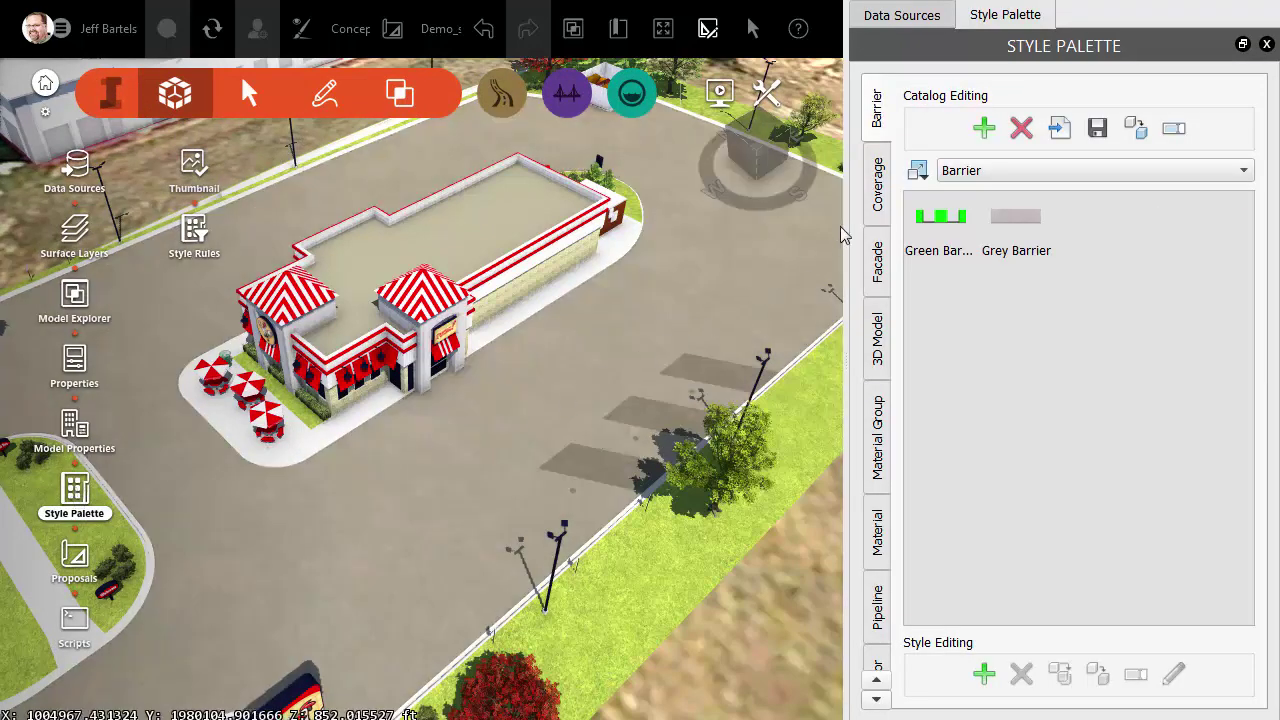
pyautogui.click(878, 195)
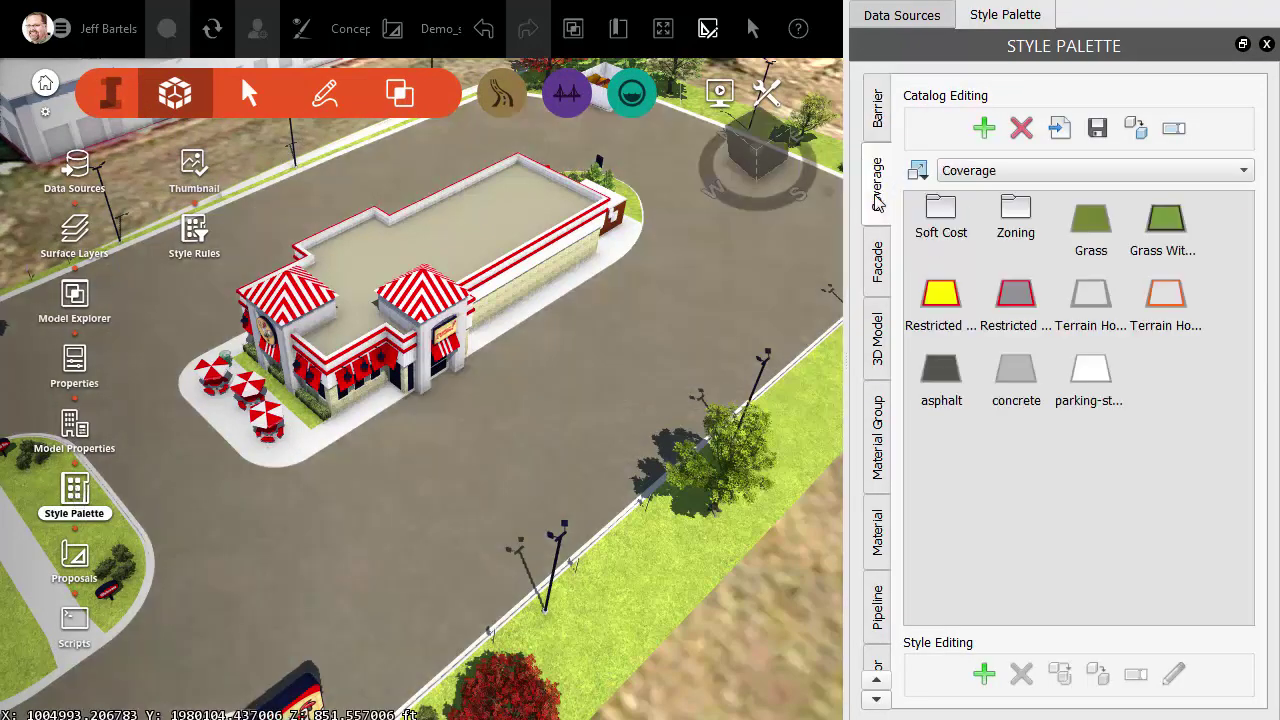
# Create a coverage style with a white fill and no outline, named WhiteStripes.
pyautogui.click(984, 676)
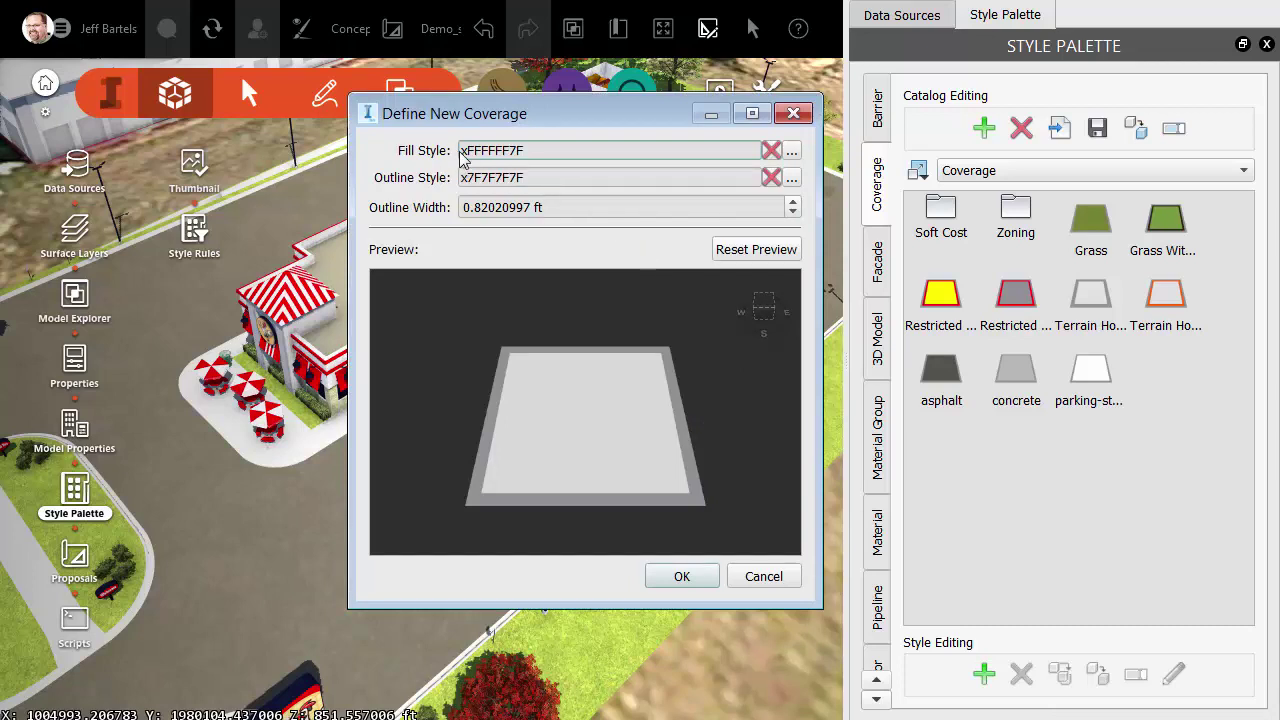
pyautogui.click(791, 152)
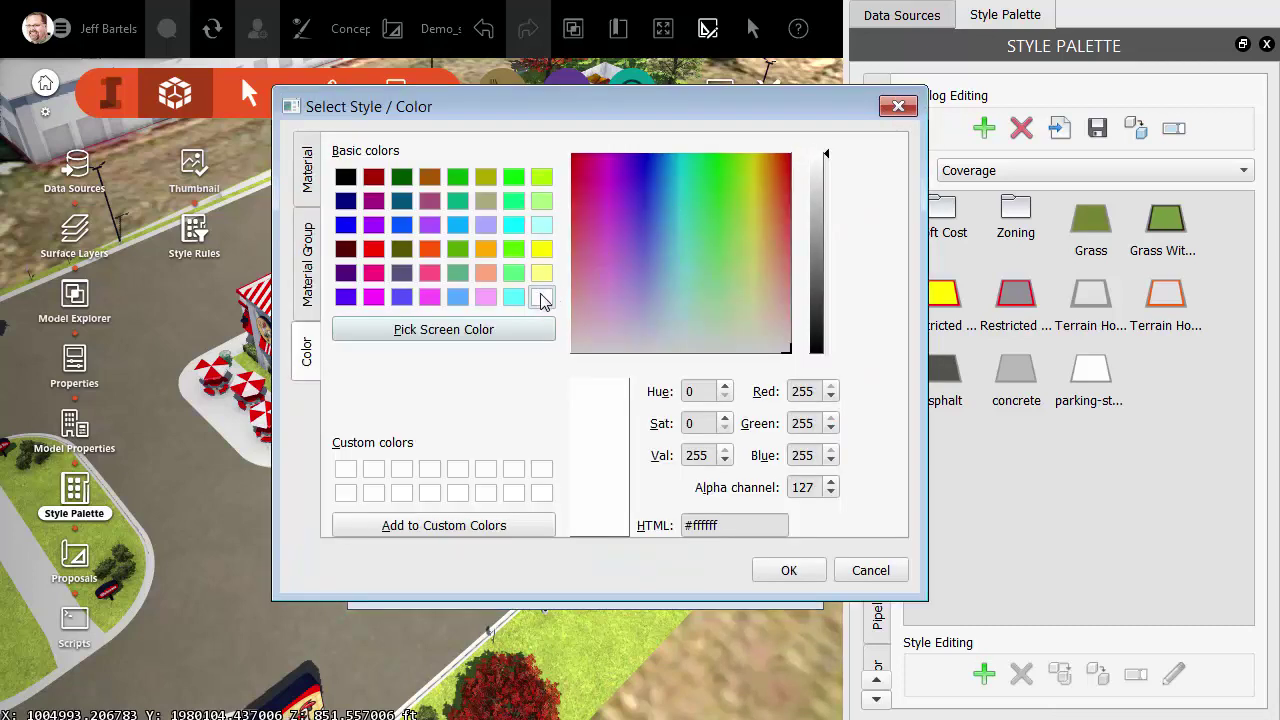
pyautogui.click(780, 571)
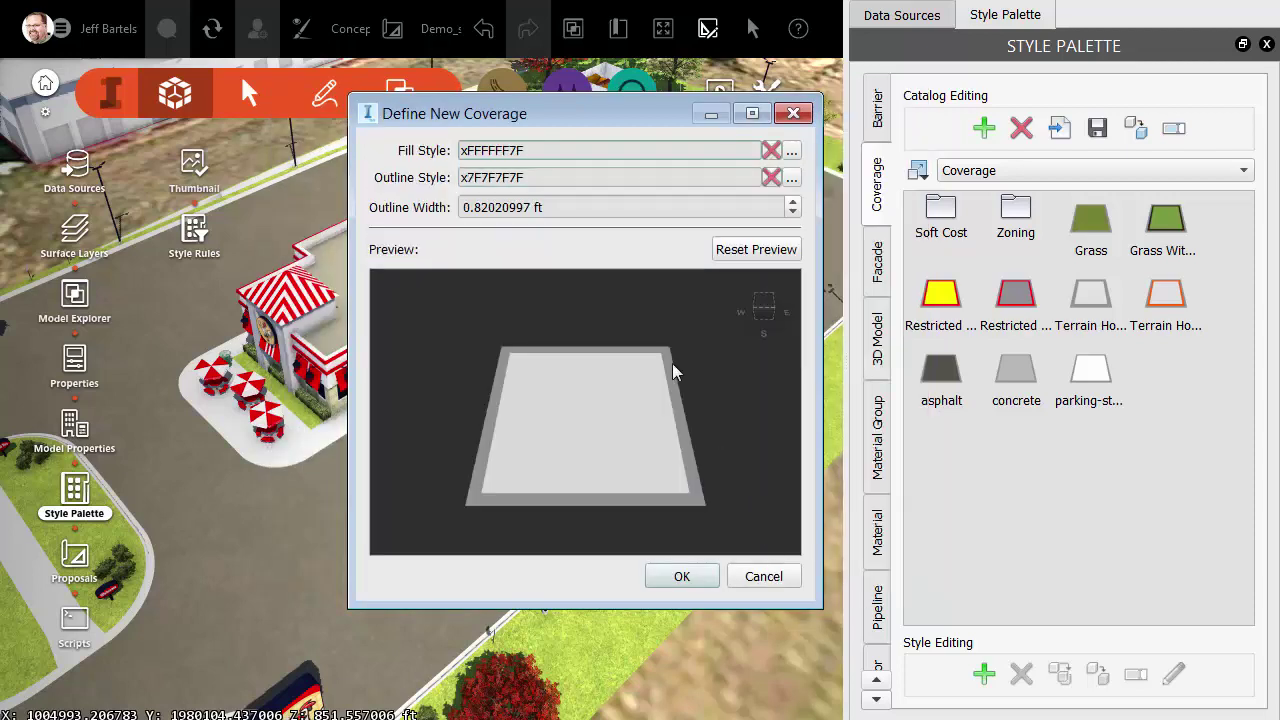
pyautogui.click(771, 179)
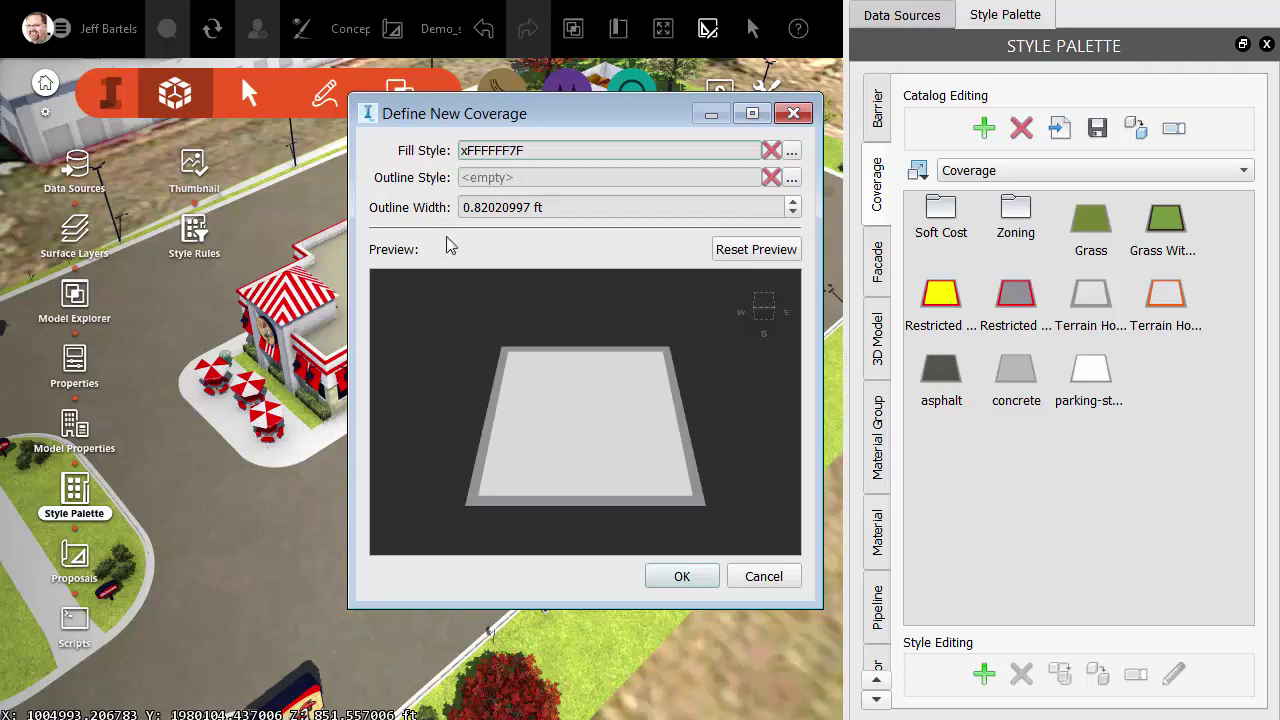
pyautogui.click(679, 577)
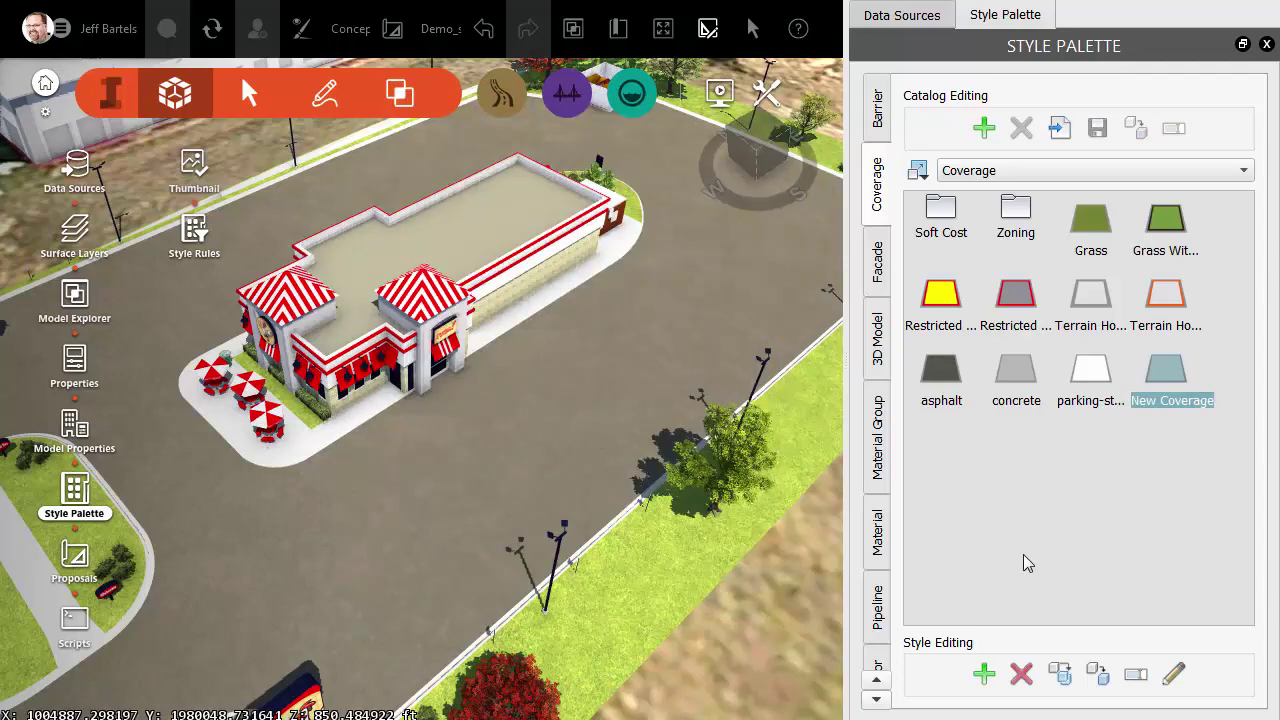
pyautogui.press('BackSpace')
pyautogui.write('WhiteStripes')
pyautogui.press('Return')
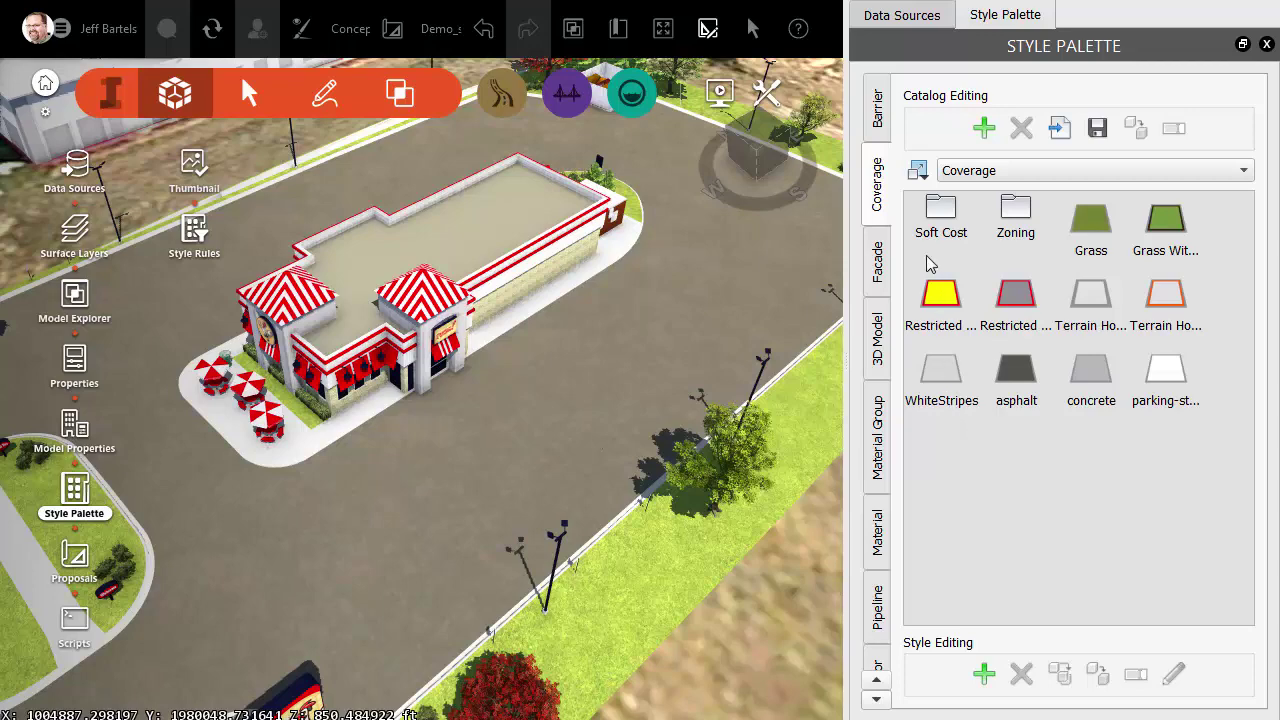
# Select all parking_striping features and set their rule style to Coverage/WhiteStripes.
pyautogui.click(903, 16)
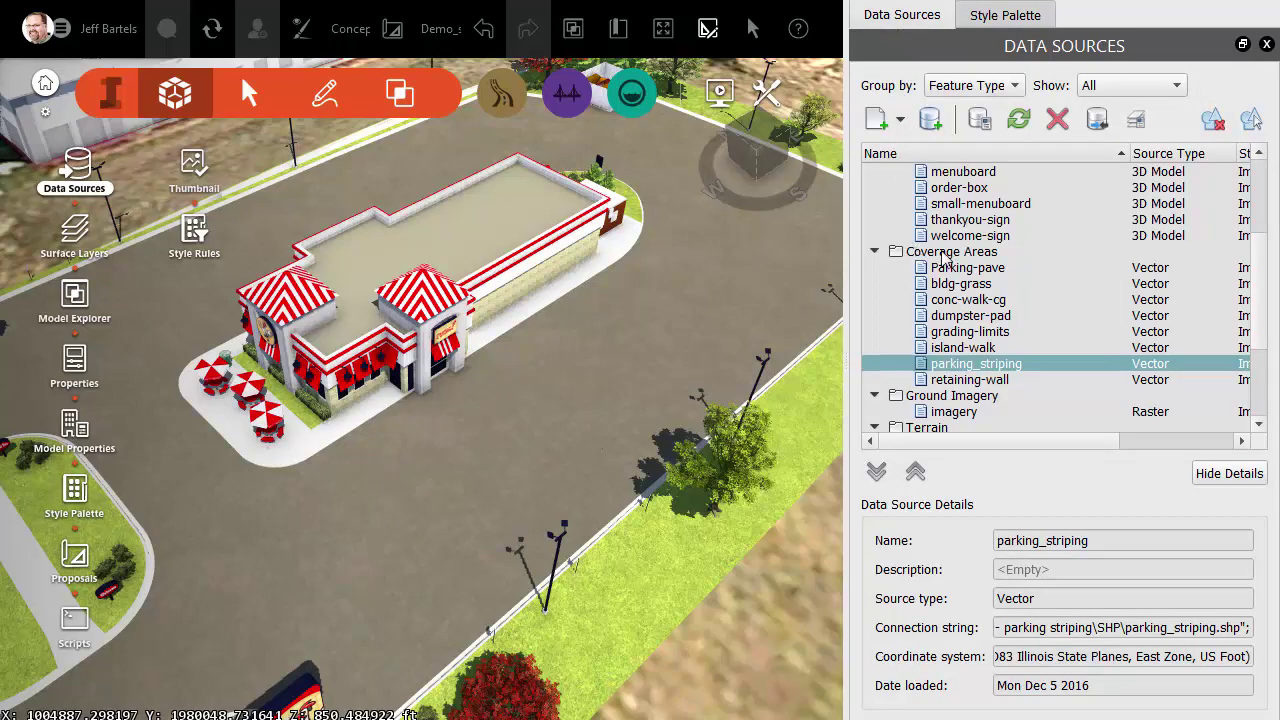
pyautogui.rightClick(945, 368)
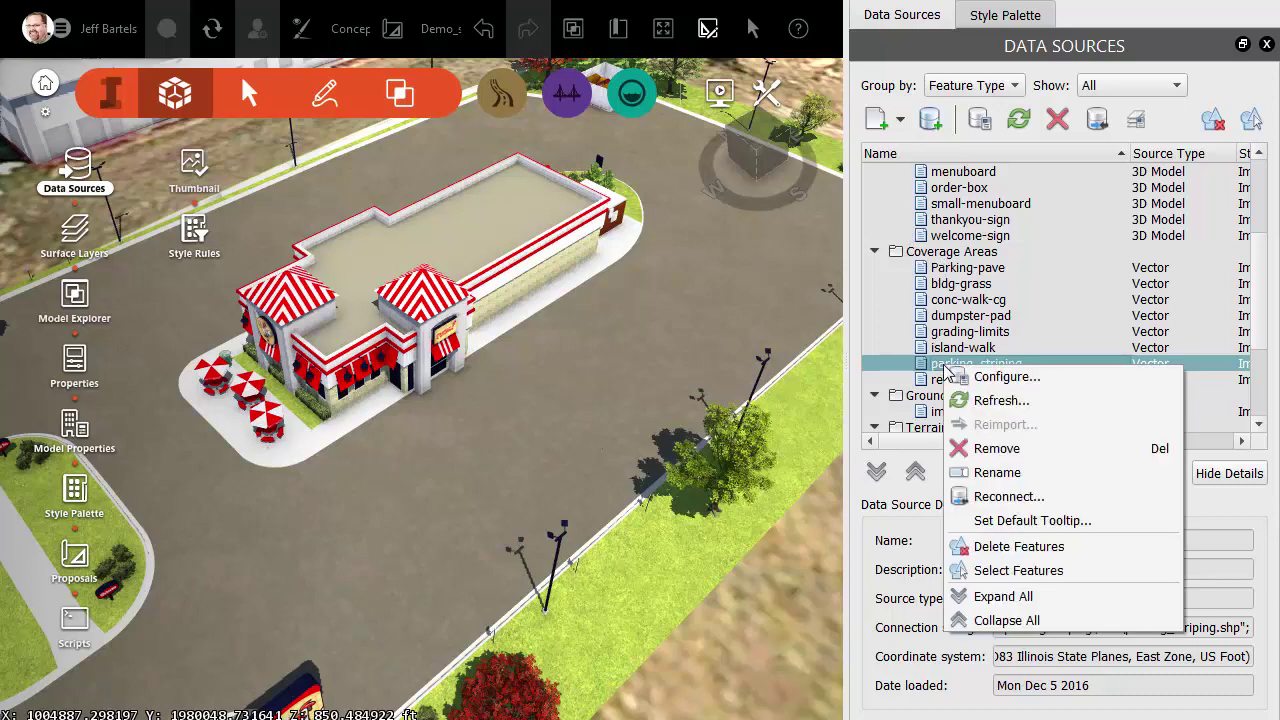
pyautogui.click(975, 578)
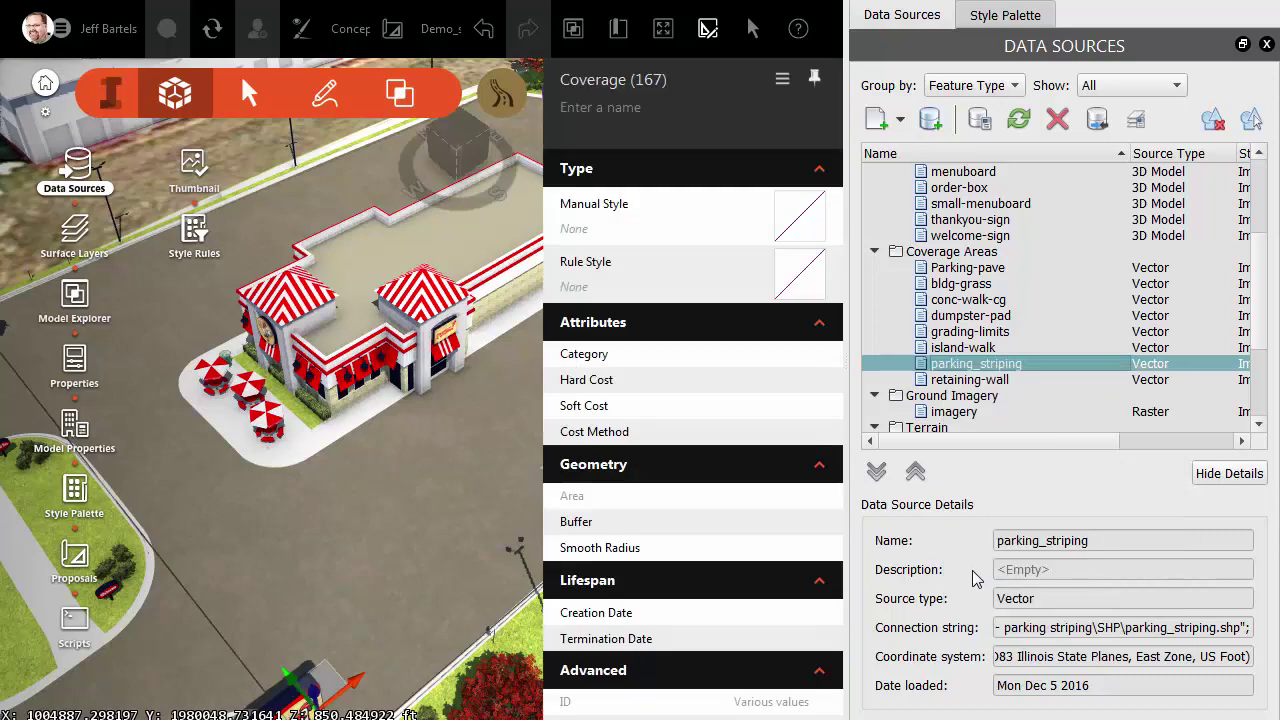
pyautogui.click(800, 283)
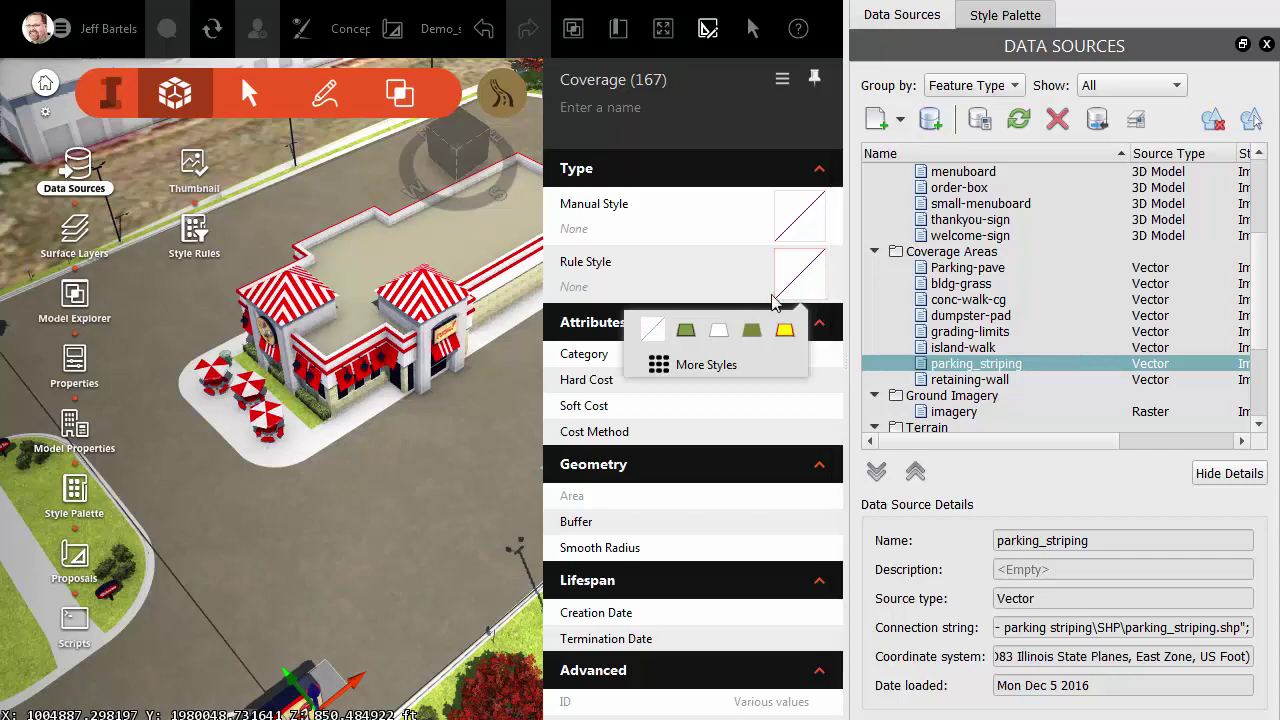
pyautogui.click(689, 369)
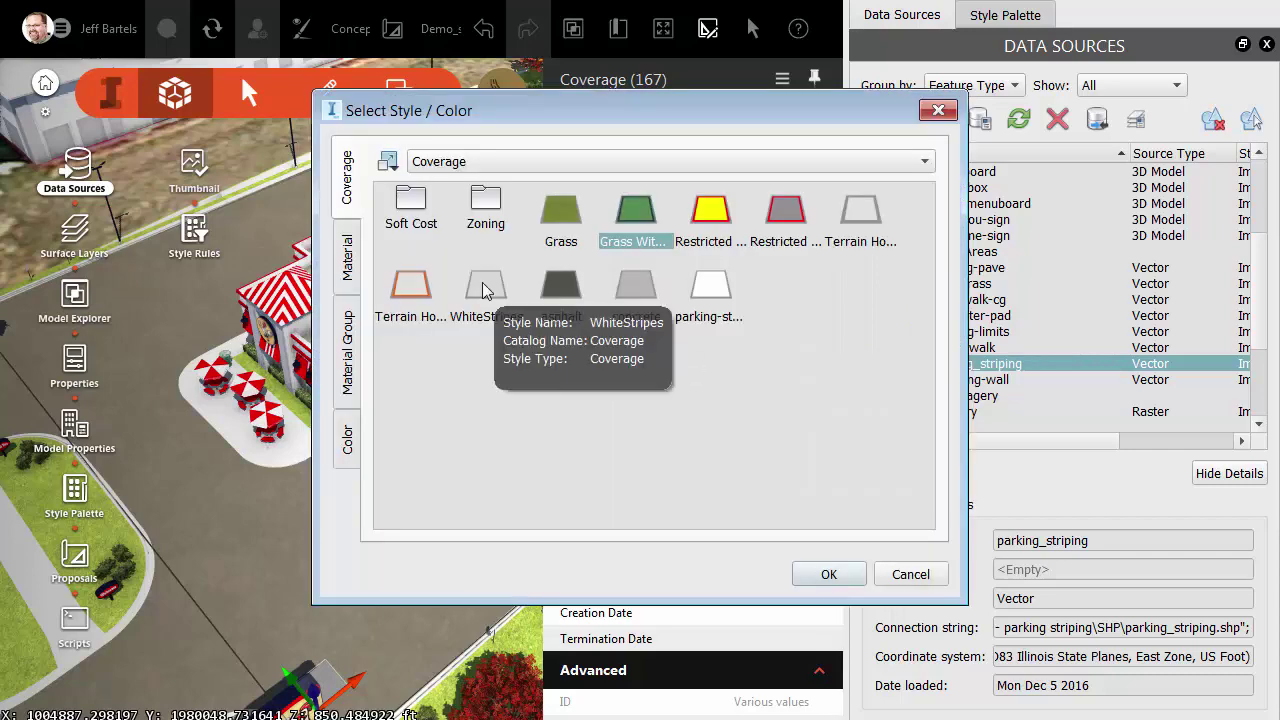
pyautogui.click(483, 290)
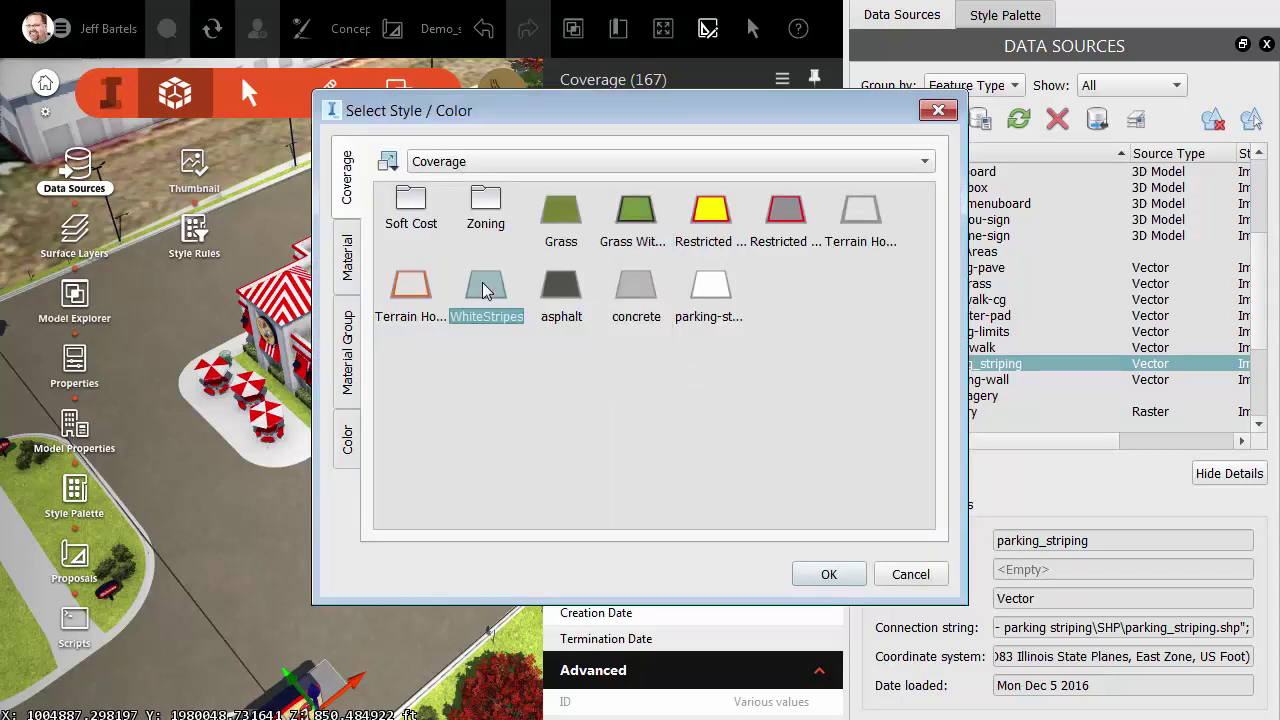
pyautogui.click(828, 577)
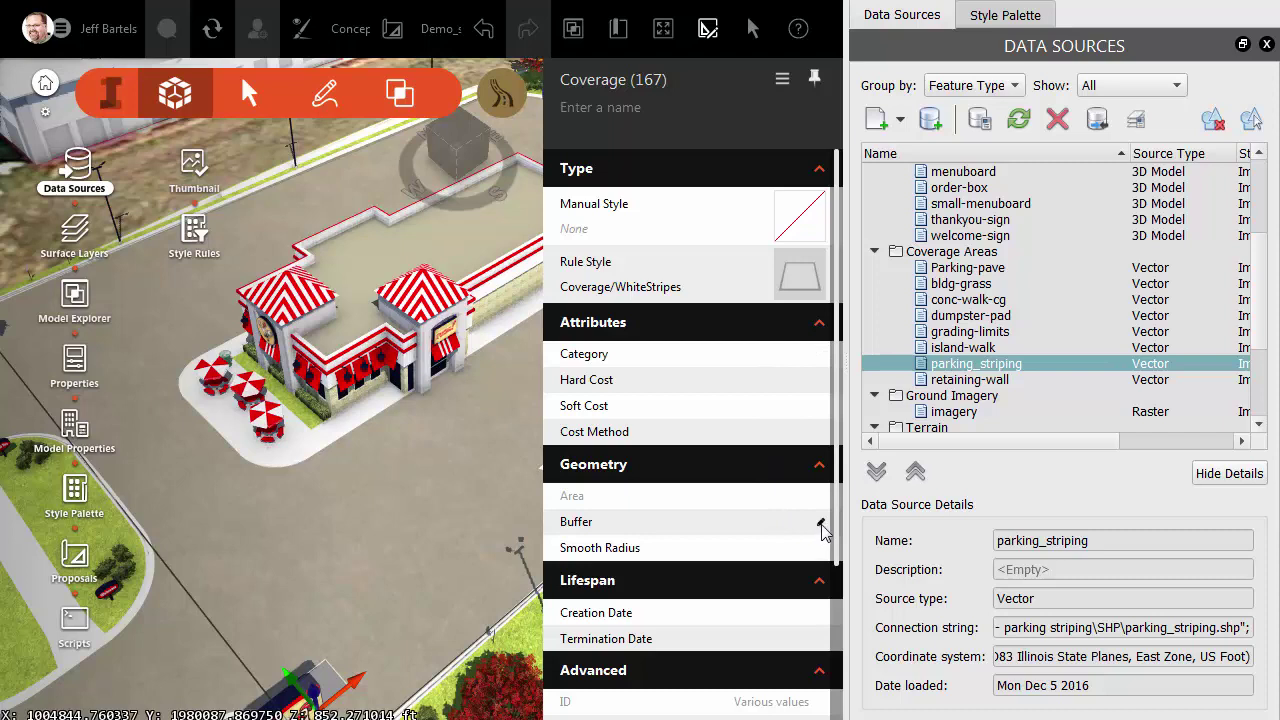
# Give the 167 parking_striping coverage features a 0.17-foot buffer.
pyautogui.click(821, 524)
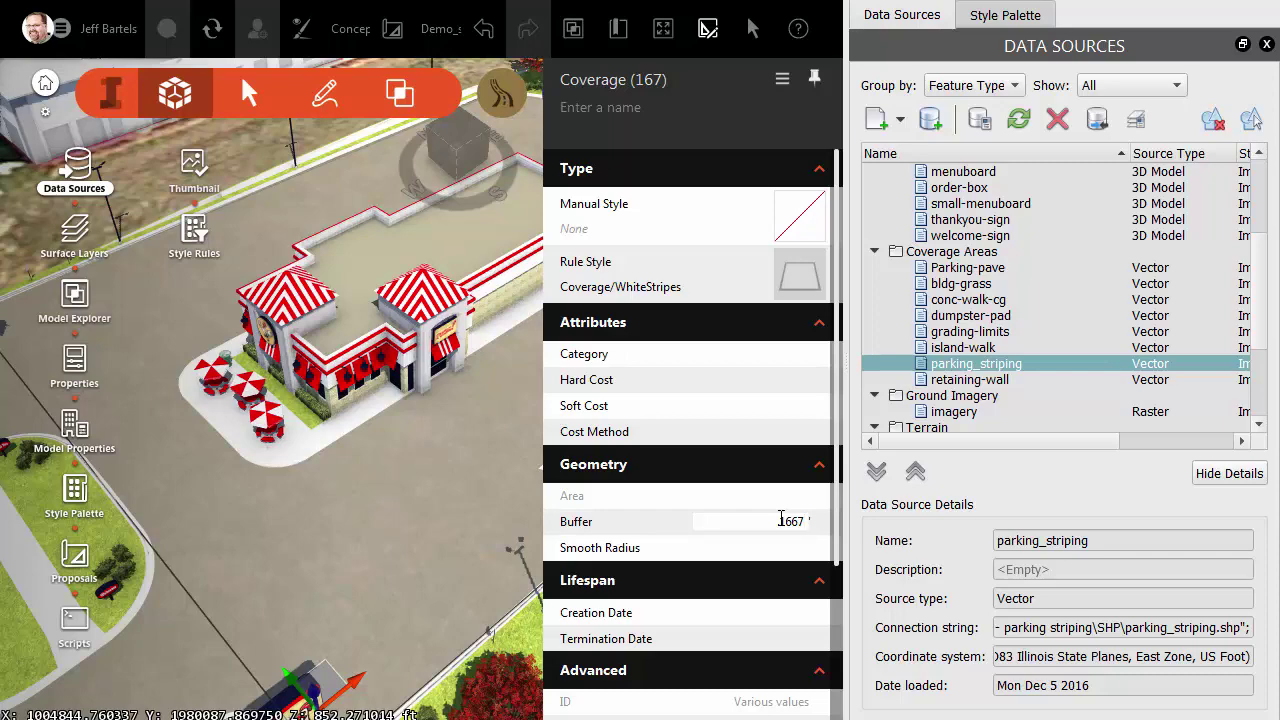
pyautogui.press('Return')
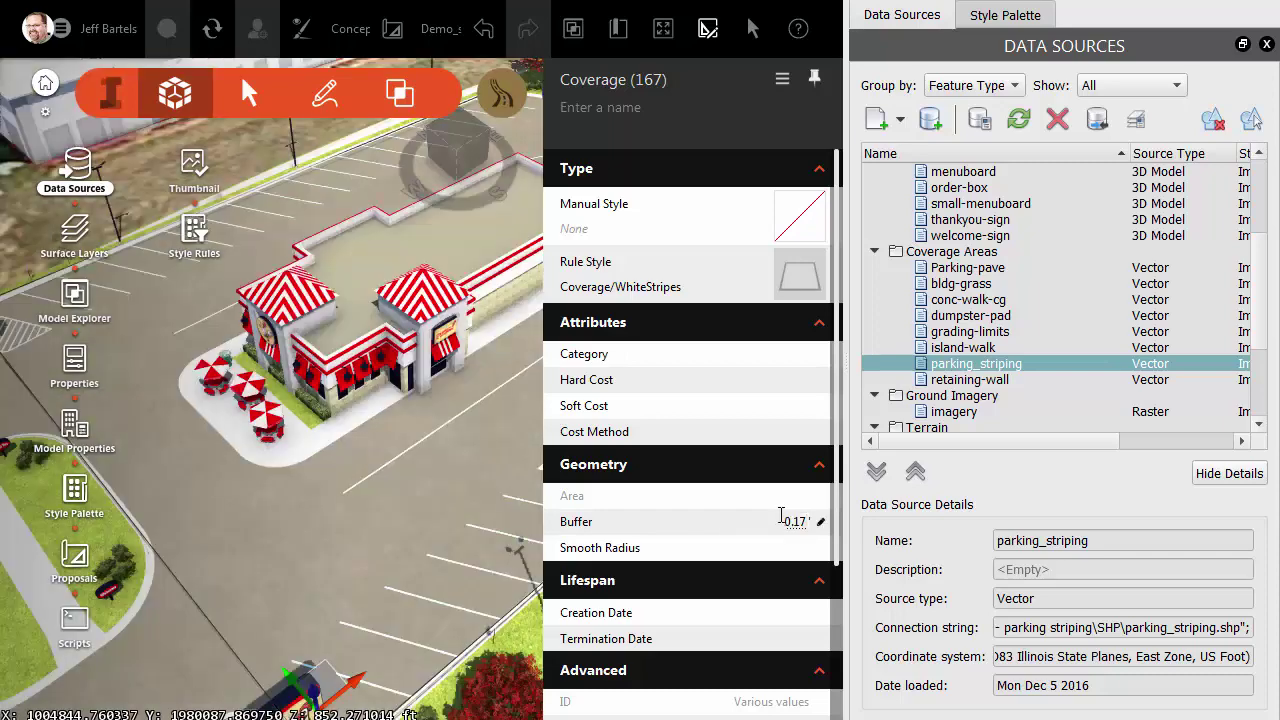
# Dismiss the coverage properties and tilt the view low over the parking spaces.
pyautogui.click(483, 451)
pyautogui.scroll(5, 483, 452)
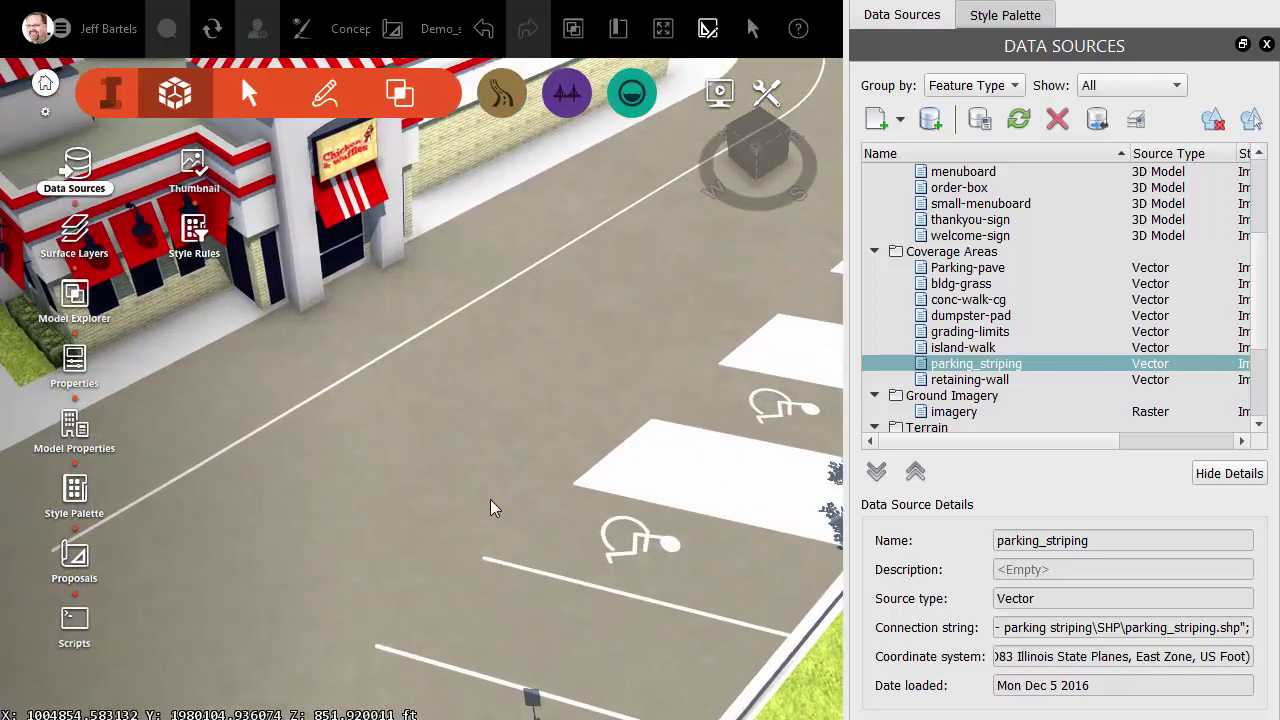
pyautogui.moveTo(490, 508); pyautogui.dragTo(314, 641, button='middle')
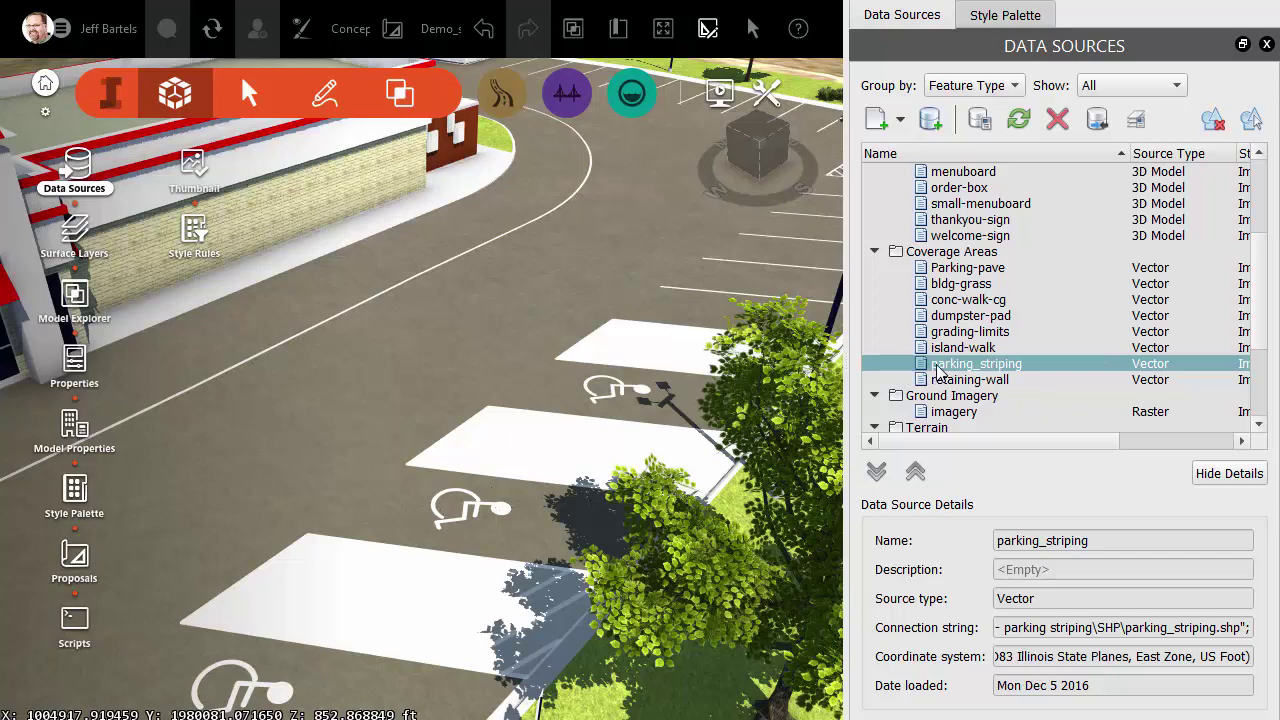
# Turn off 'Convert closed polylines to polygons' for the parking_striping source and apply it.
pyautogui.rightClick(940, 366)
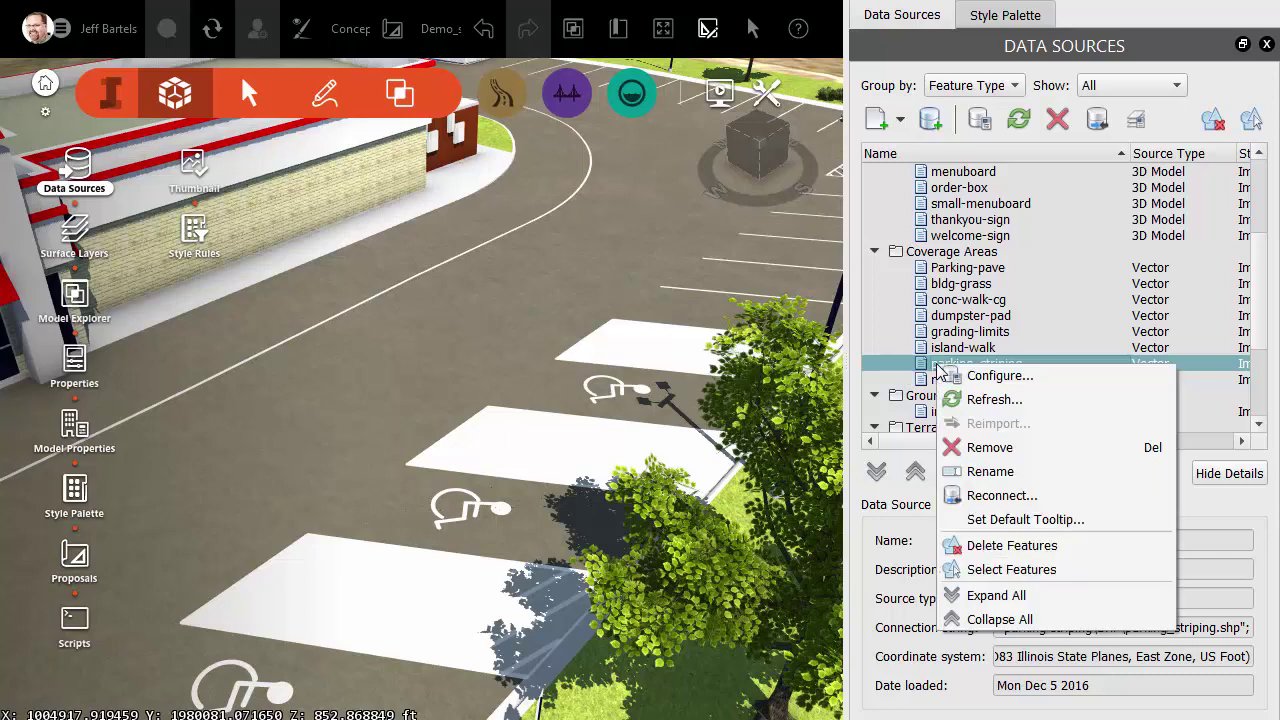
pyautogui.click(998, 376)
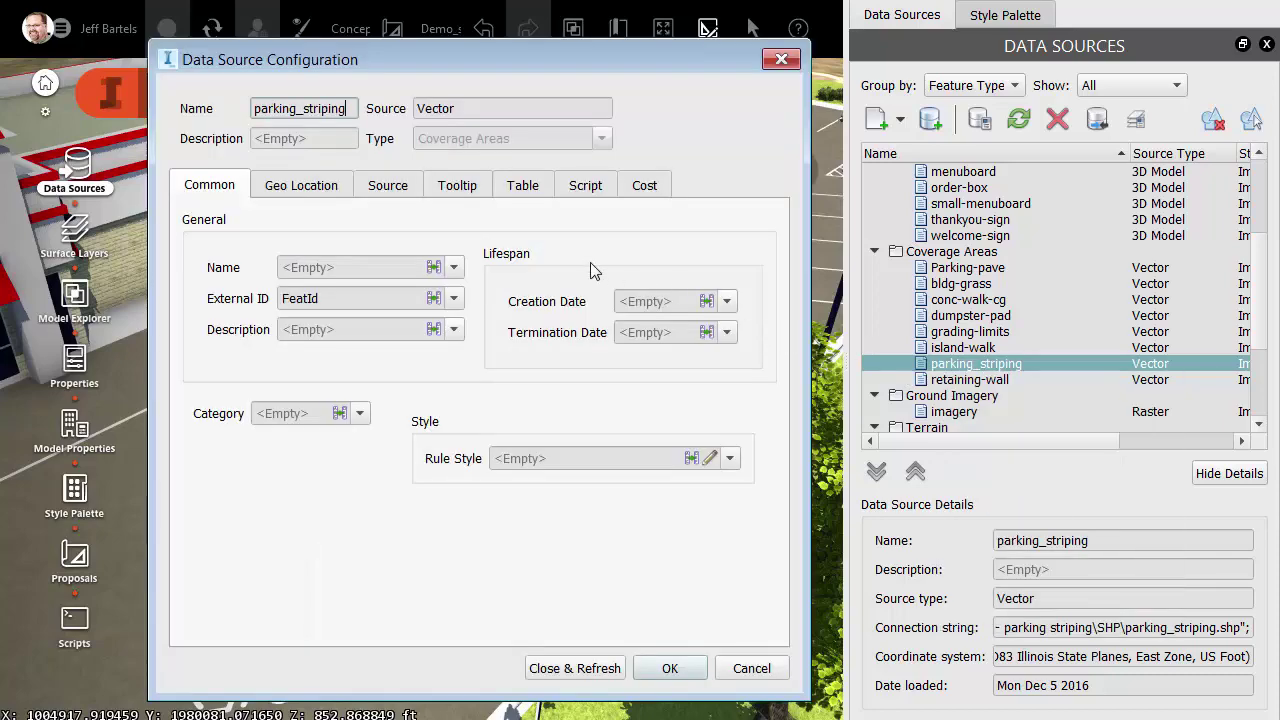
pyautogui.click(387, 187)
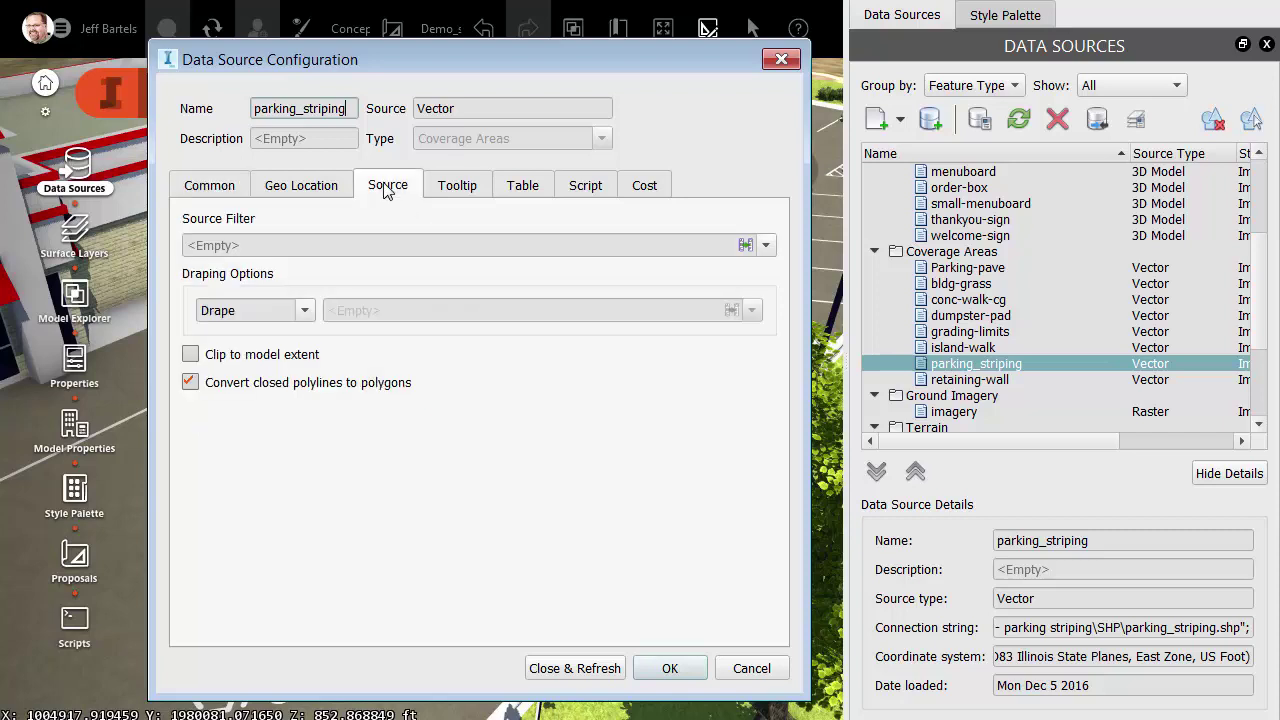
pyautogui.click(190, 382)
pyautogui.click(574, 668)
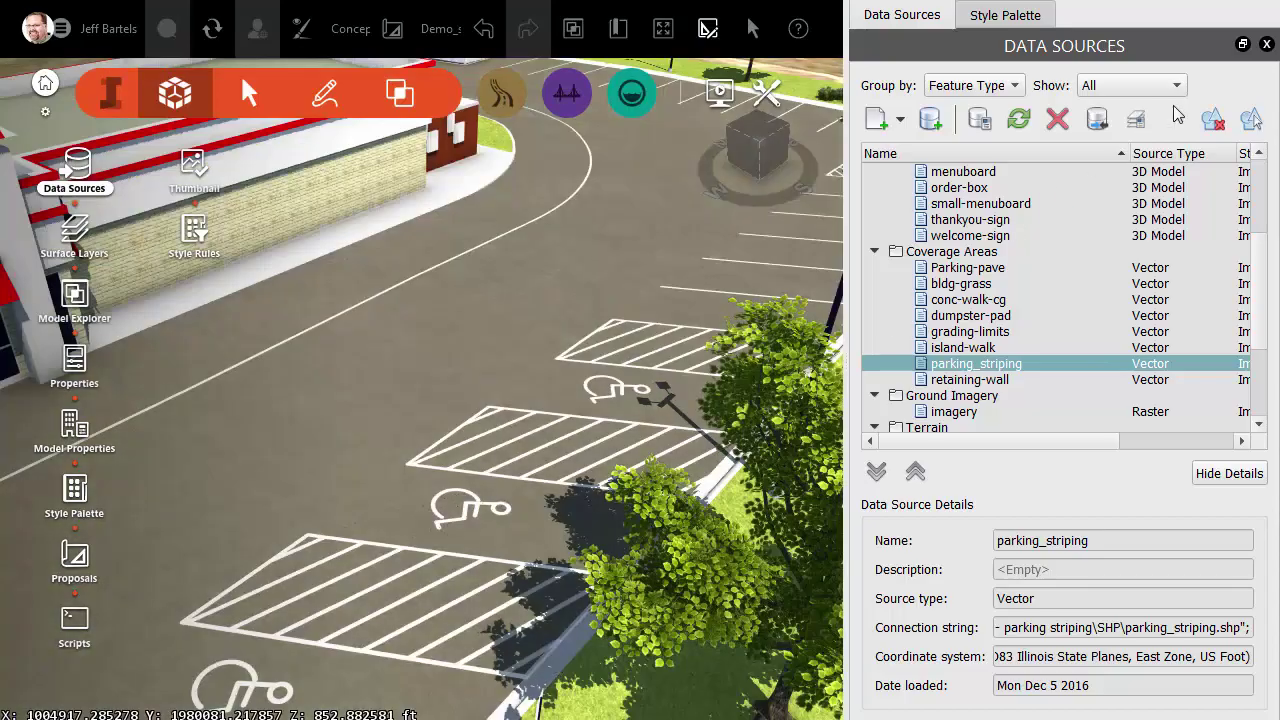
# Close the Data Sources and Style Palette panels and frame the restaurant and parking lot.
pyautogui.click(1266, 44)
pyautogui.click(1266, 14)
pyautogui.scroll(-5, 870, 386)
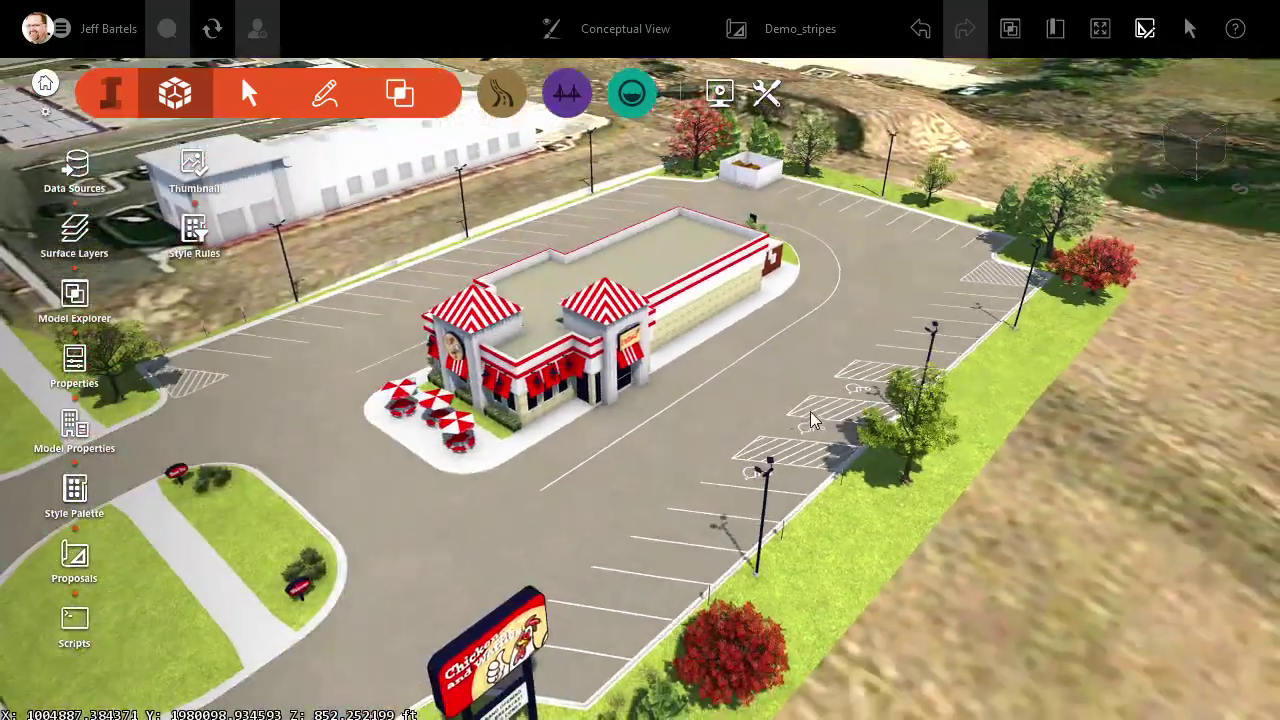
pyautogui.scroll(5, 812, 421)
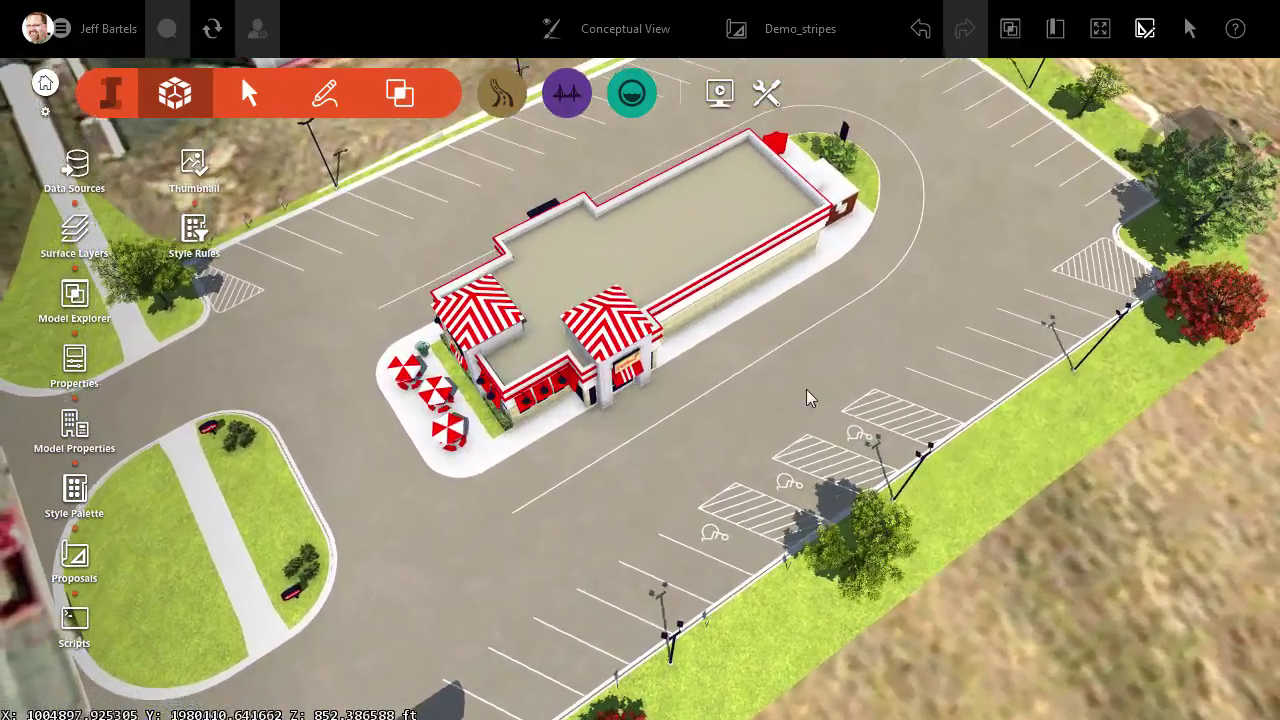
pyautogui.moveTo(806, 397); pyautogui.dragTo(928, 380)
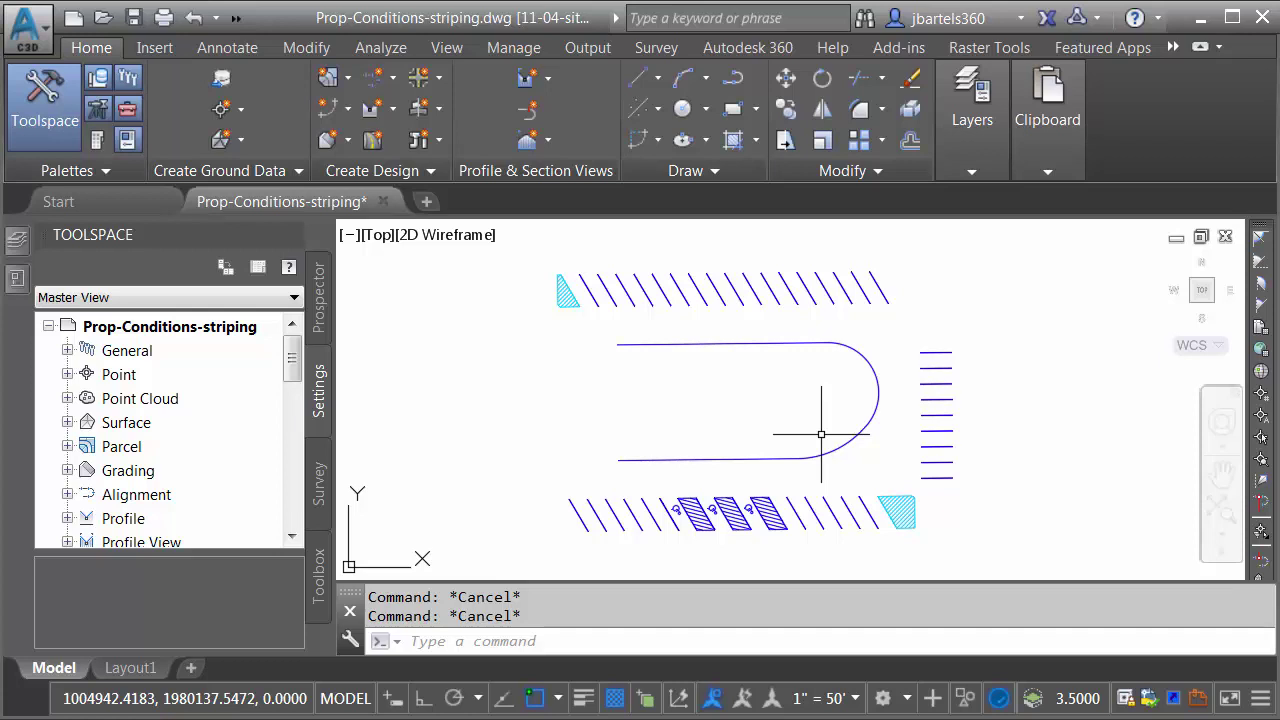
# Copy the hatched accessible stall with wheelchair symbol to the left, giving the bottom row four aisles.
pyautogui.scroll(5, 663, 543)
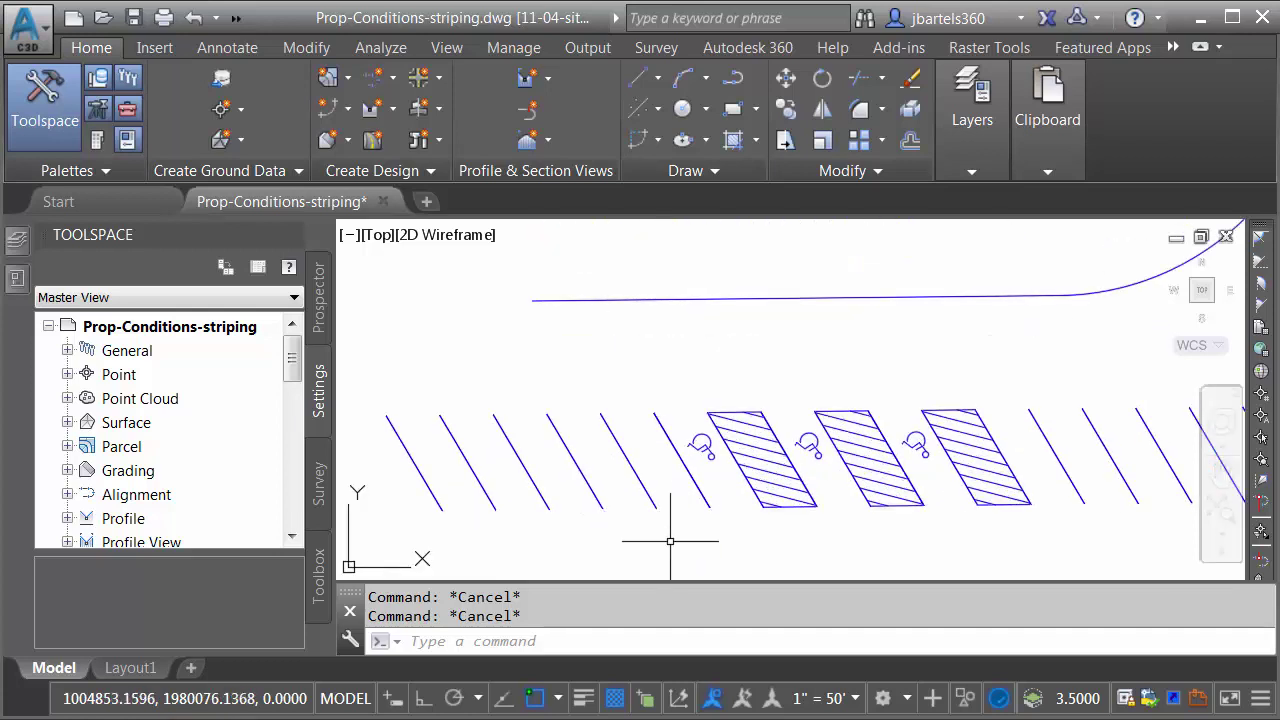
pyautogui.moveTo(671, 534); pyautogui.dragTo(700, 537, button='middle')
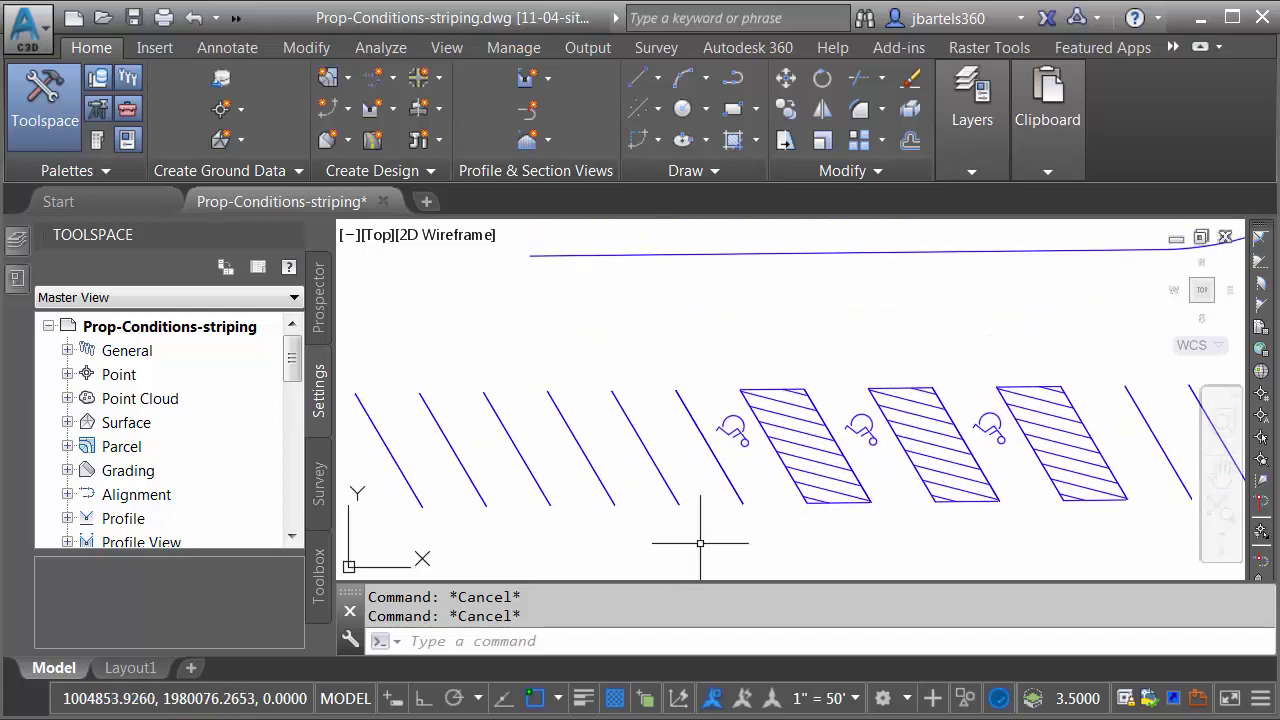
pyautogui.click(785, 108)
pyautogui.moveTo(695, 352)
pyautogui.mouseDown()
pyautogui.moveTo(805, 371)
pyautogui.moveTo(888, 521)
pyautogui.moveTo(825, 531)
pyautogui.moveTo(771, 500)
pyautogui.moveTo(716, 449)
pyautogui.moveTo(708, 380)
pyautogui.mouseUp()
pyautogui.press('Return')
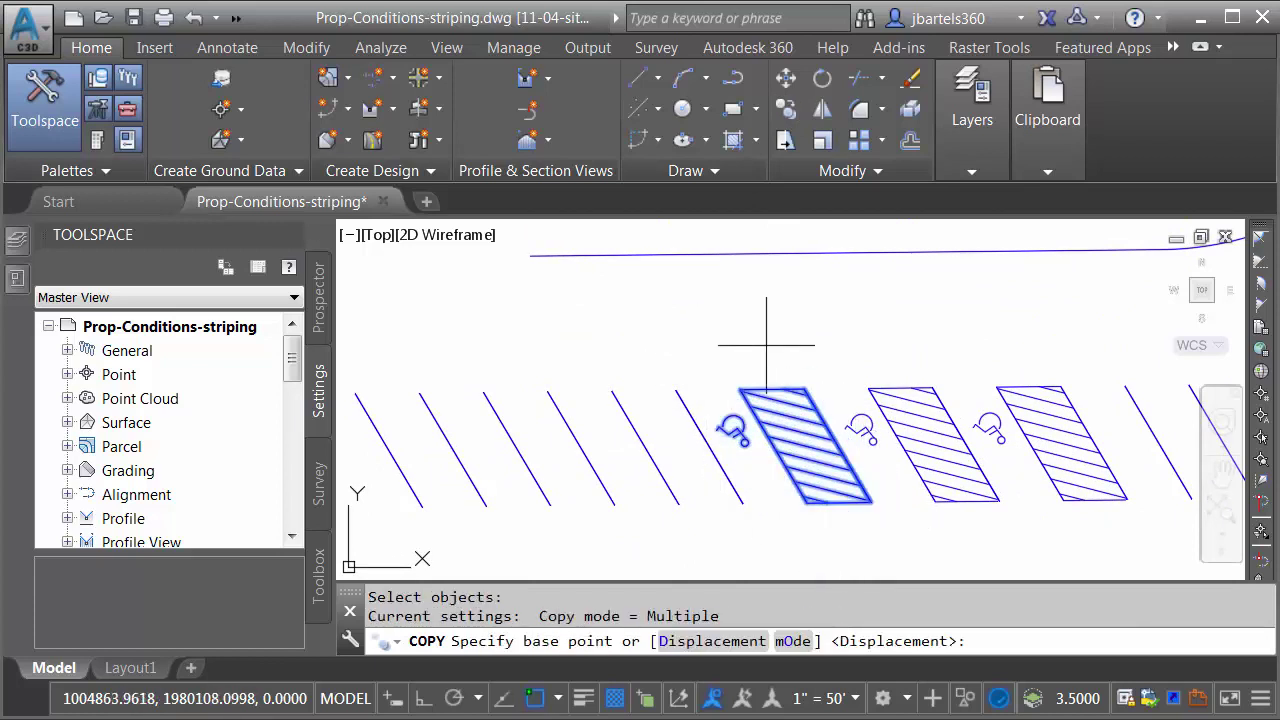
pyautogui.click(934, 389)
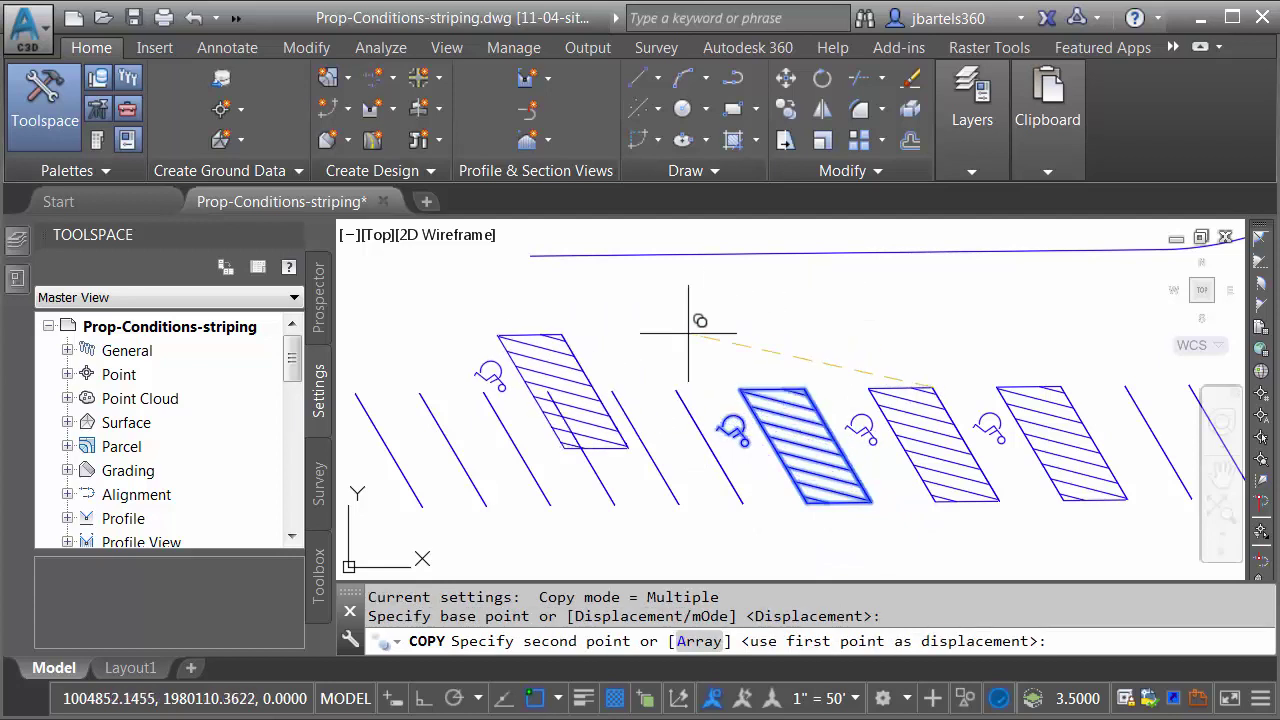
pyautogui.click(676, 389)
pyautogui.press('Escape')
pyautogui.press('Escape')
pyautogui.scroll(-2, 712, 291)
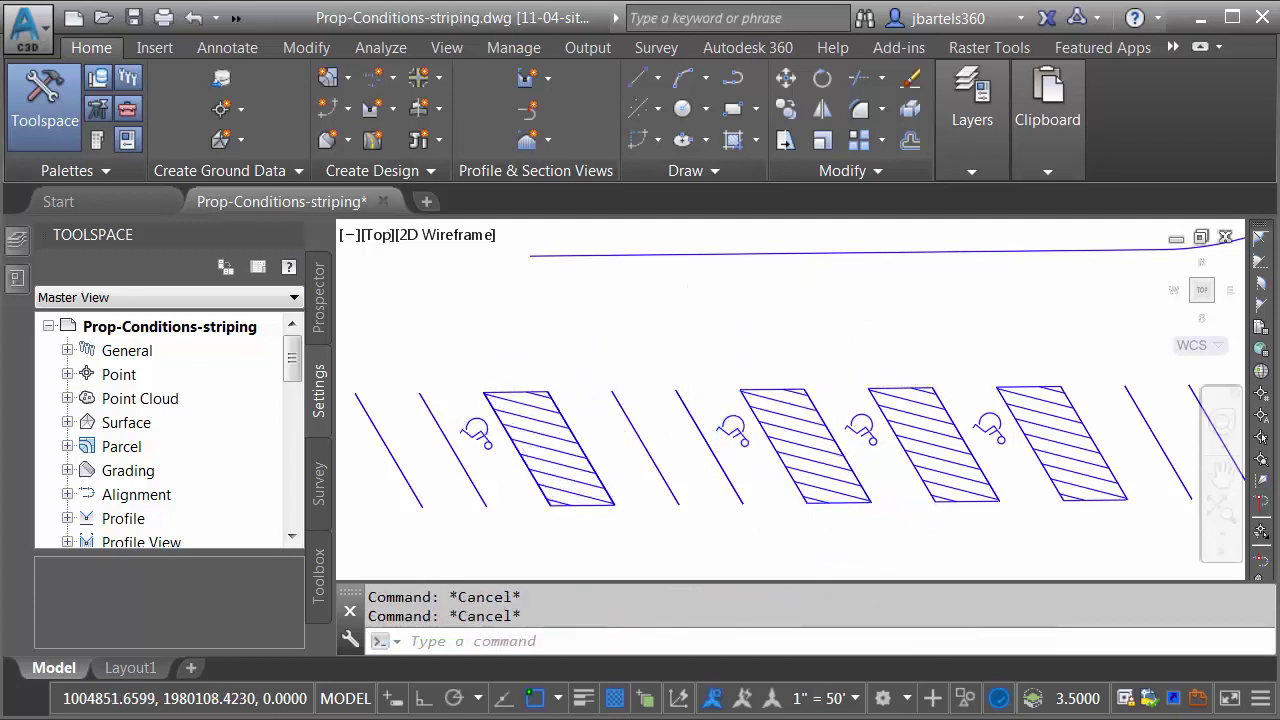
pyautogui.scroll(-2, 712, 291)
pyautogui.moveTo(680, 372)
pyautogui.mouseDown(button='middle')
pyautogui.moveTo(689, 363)
pyautogui.moveTo(698, 431)
pyautogui.mouseUp(button='middle')
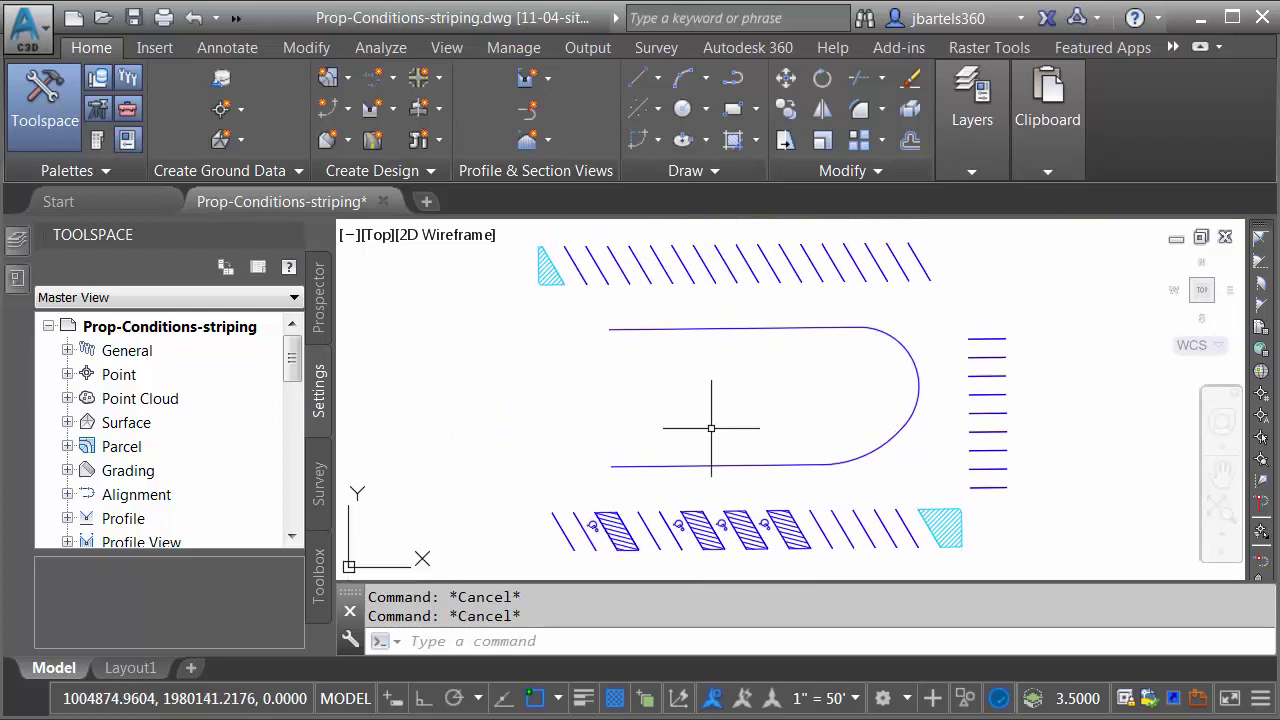
# Rerun MAPEXPORT targeting parking_striping.shp and confirm overwriting the existing file.
pyautogui.rightClick(692, 352)
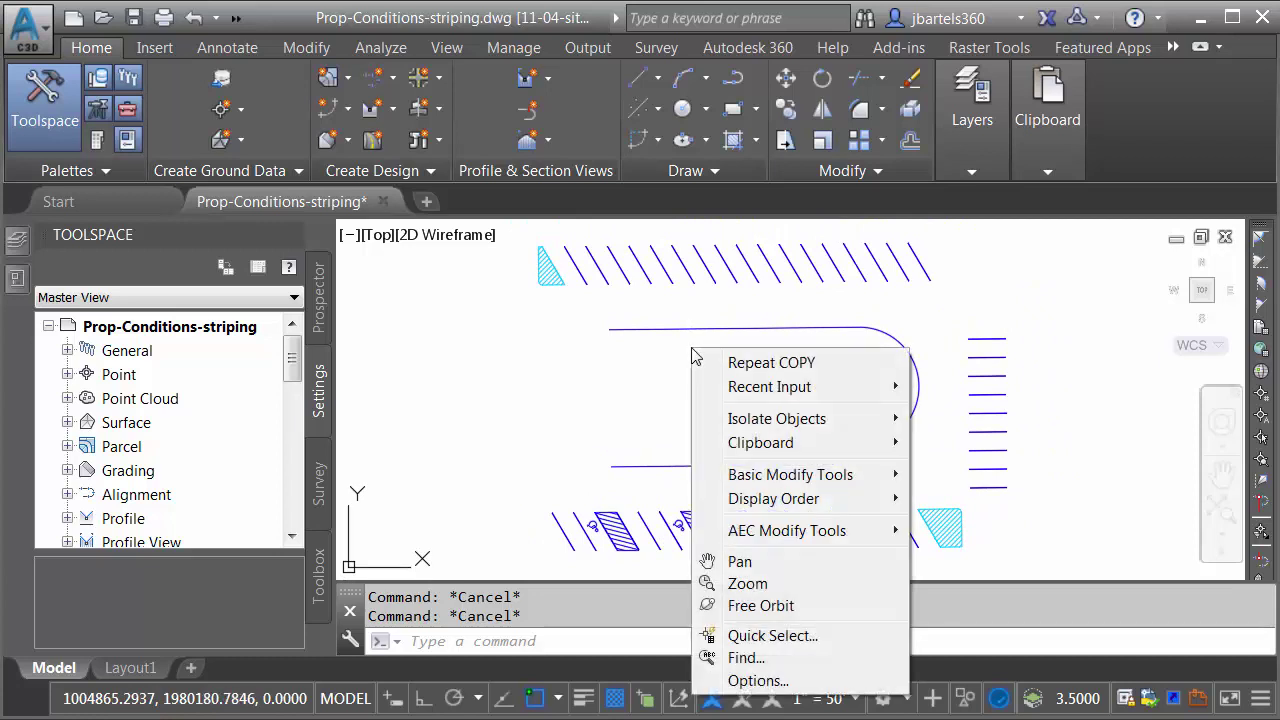
pyautogui.moveTo(730, 386)
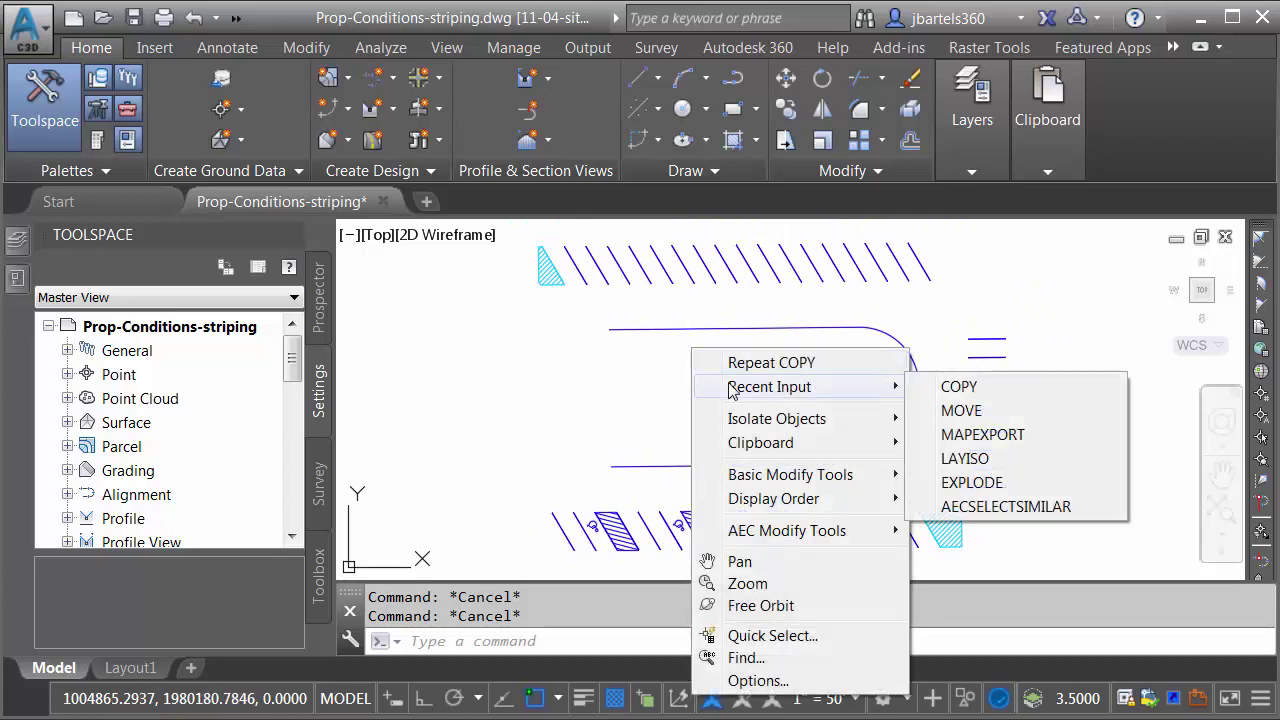
pyautogui.click(957, 434)
pyautogui.click(388, 212)
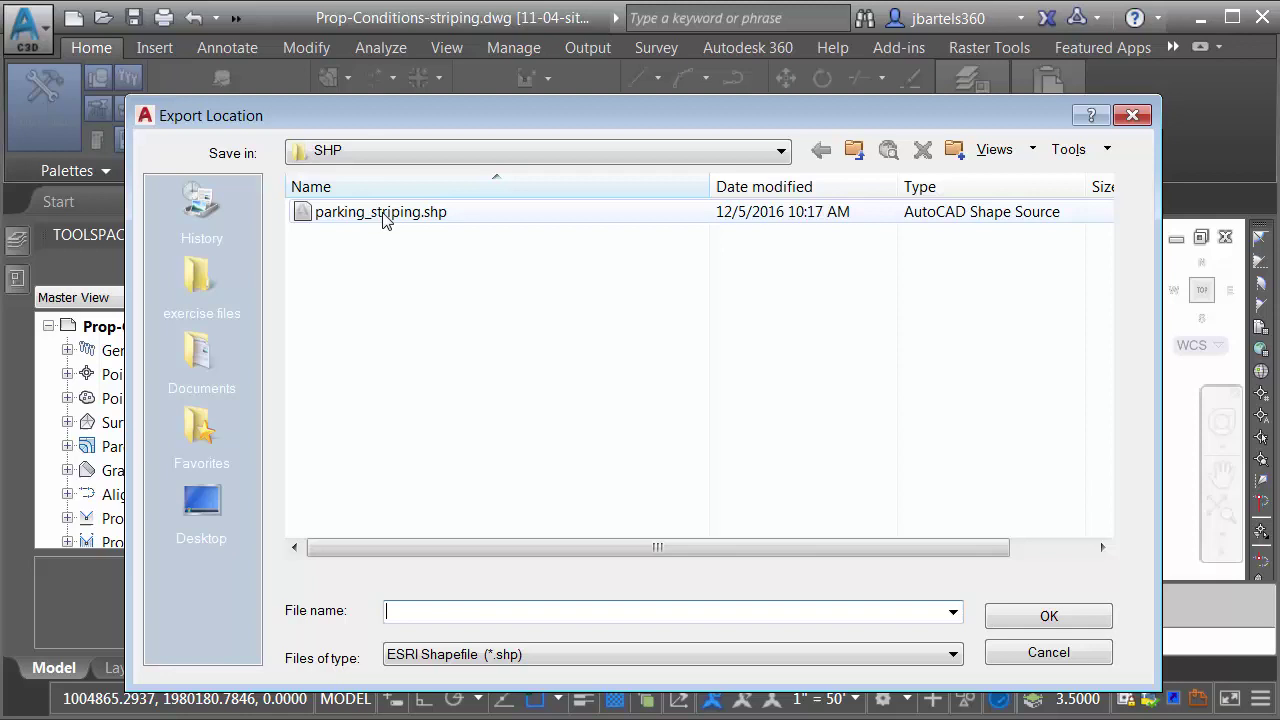
pyautogui.click(1000, 618)
pyautogui.click(712, 482)
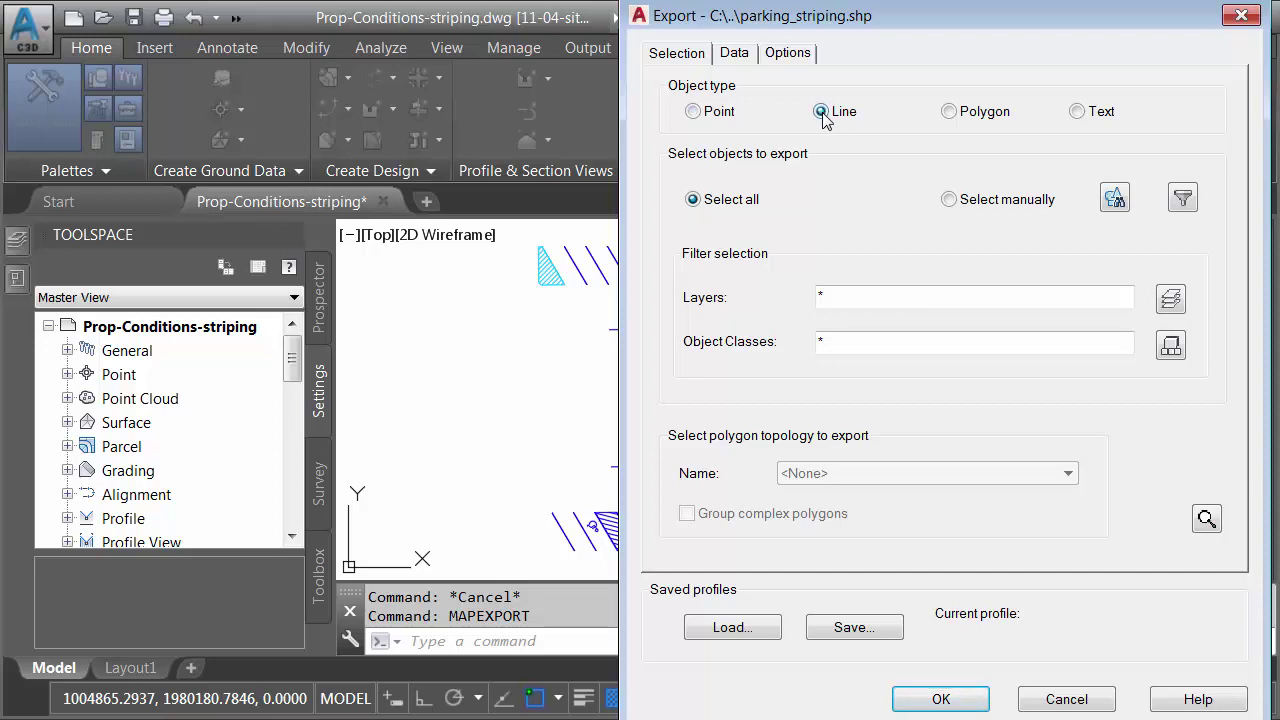
# Window-select the 244 striping objects and run the shapefile export.
pyautogui.click(1116, 205)
pyautogui.click(1060, 230)
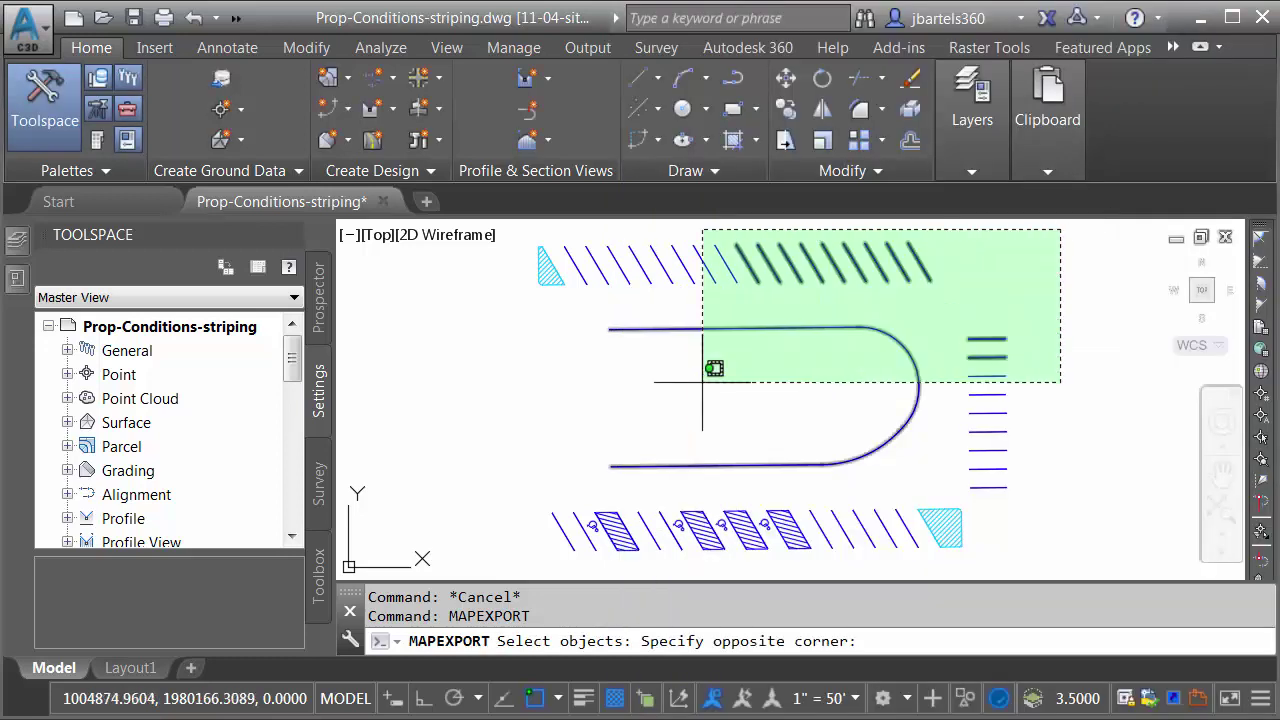
pyautogui.click(500, 563)
pyautogui.press('Return')
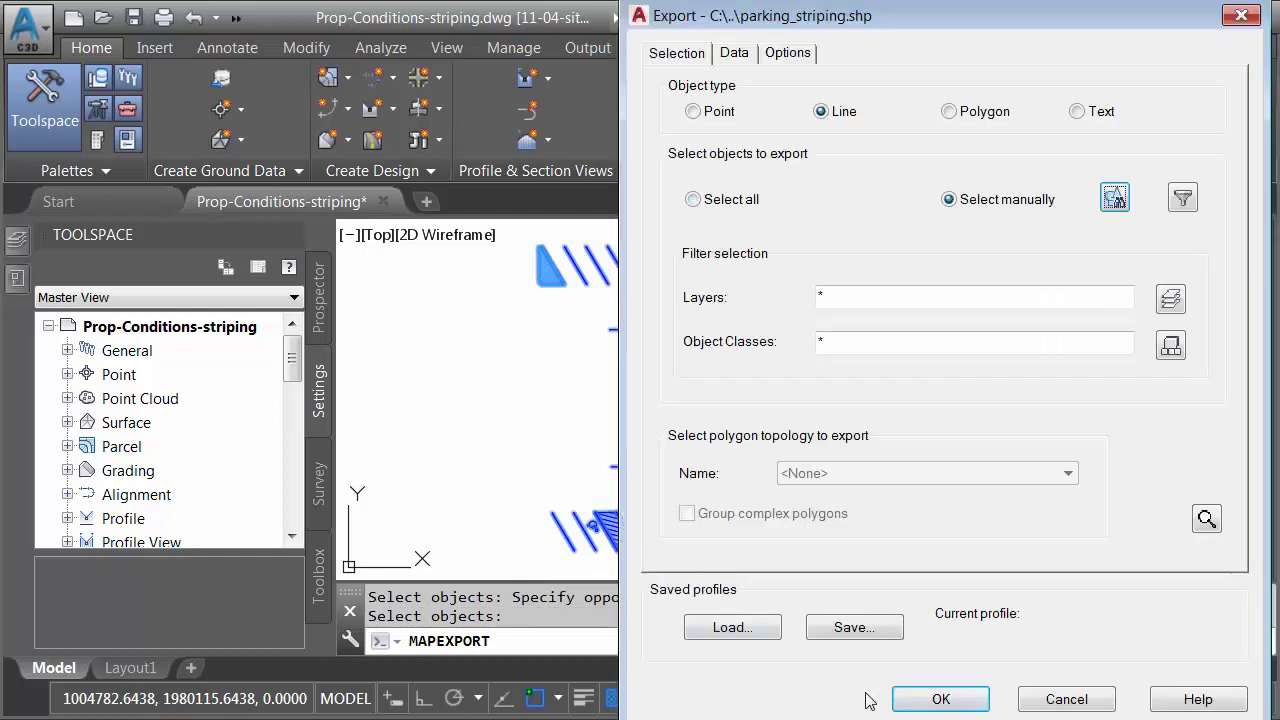
pyautogui.click(918, 697)
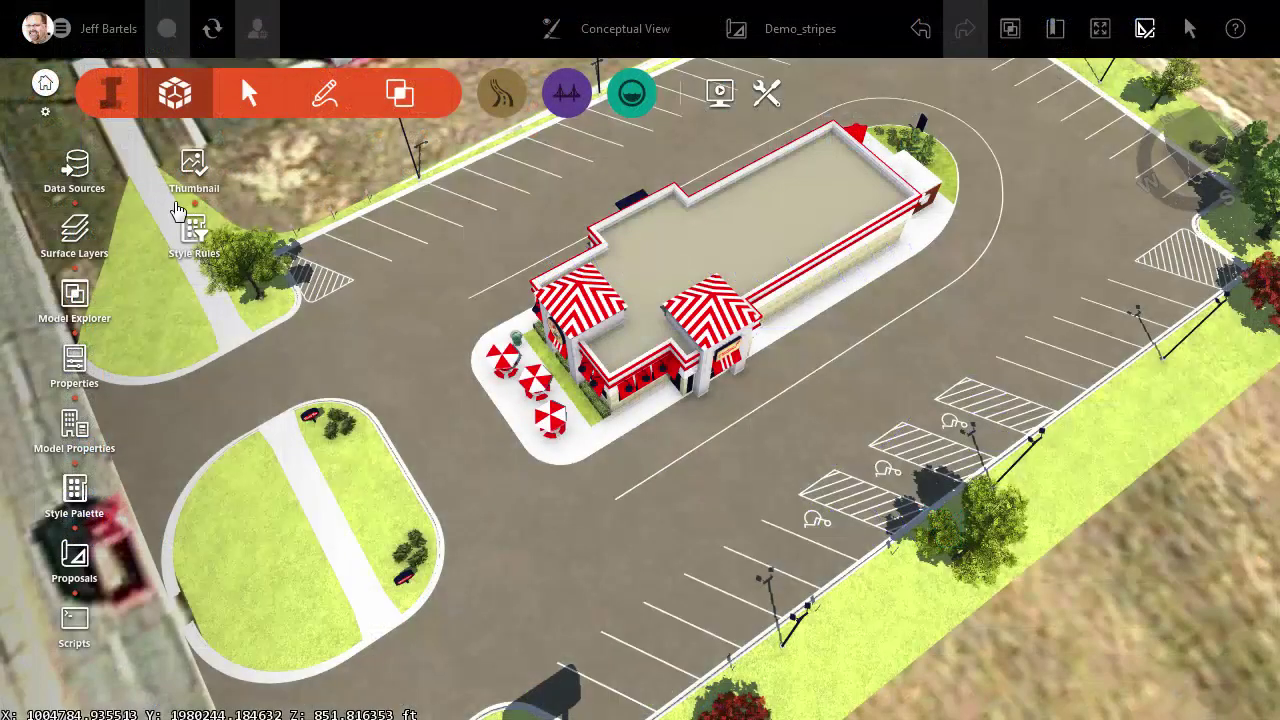
# Refresh the parking_striping entry in the Data Sources list.
pyautogui.click(78, 162)
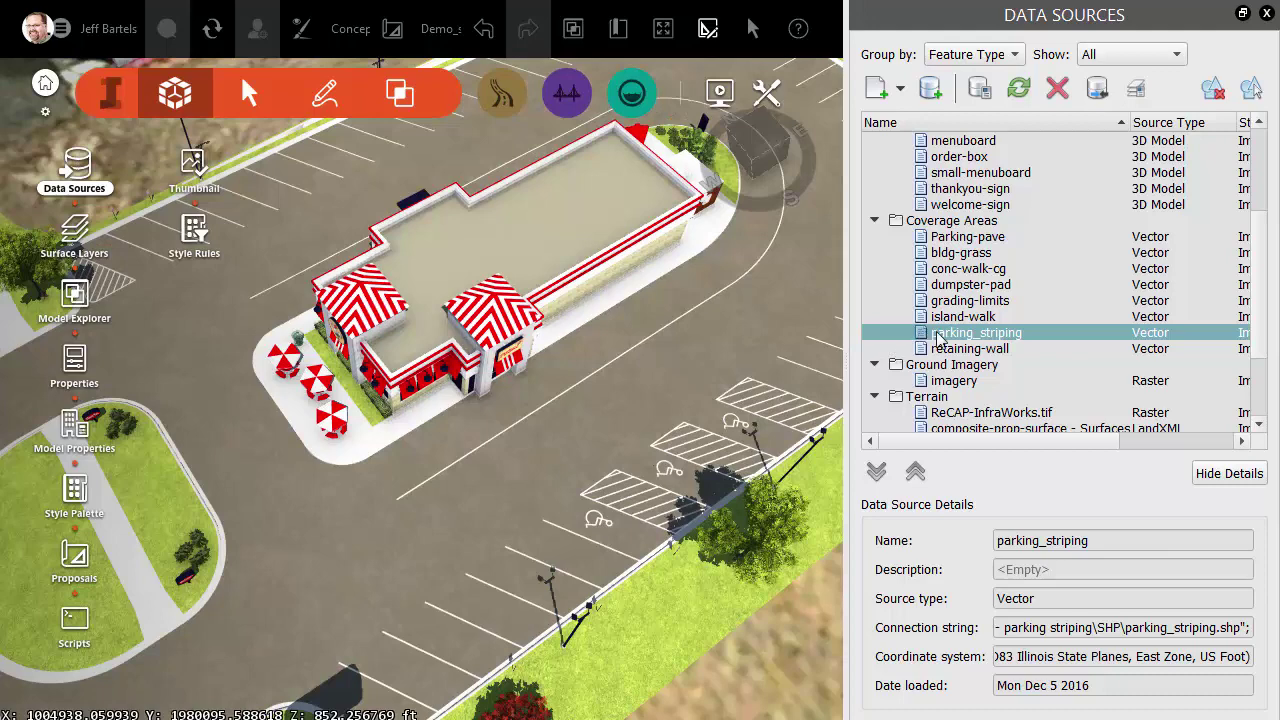
pyautogui.rightClick(942, 340)
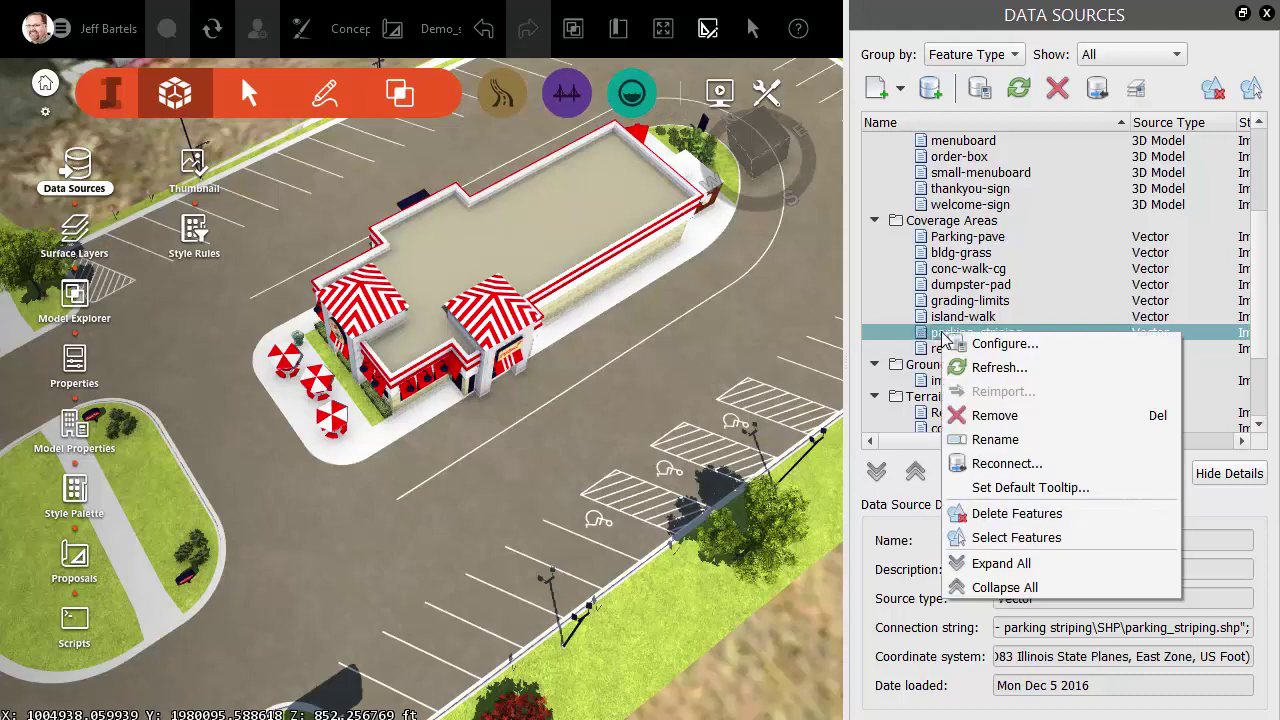
pyautogui.click(960, 368)
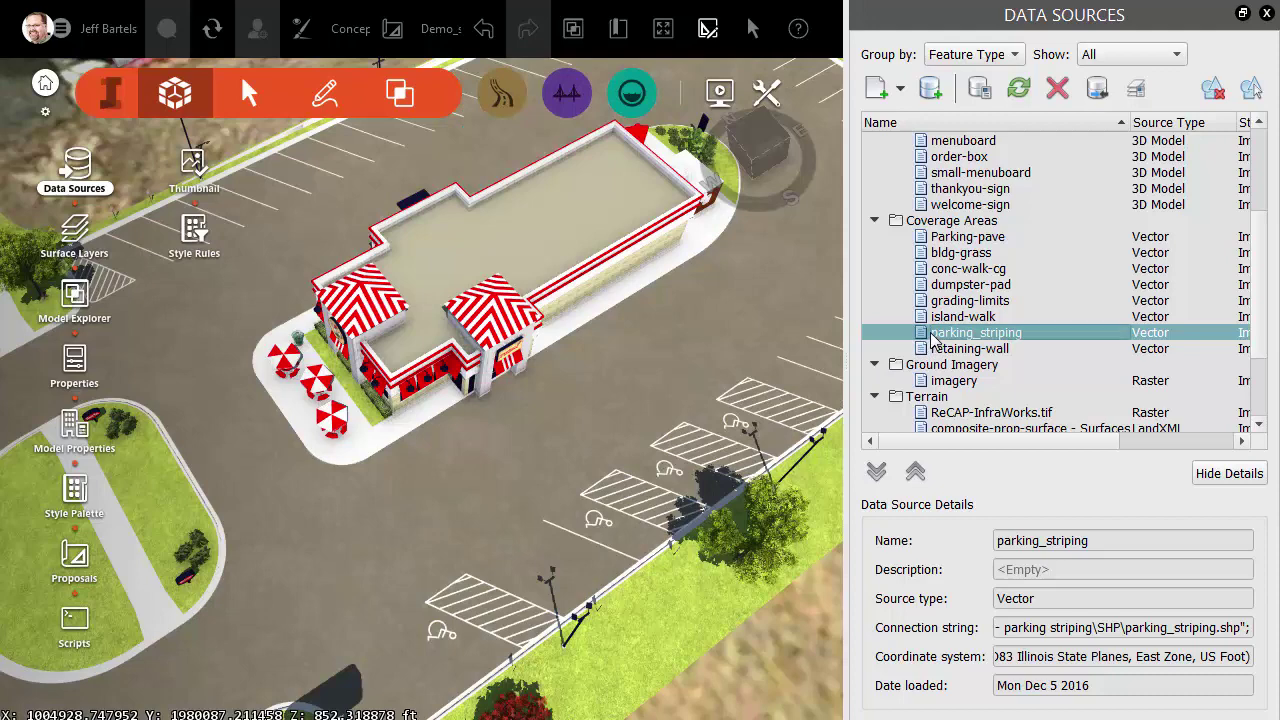
# Select all parking_striping features and give them the Coverage/WhiteStripes style with a .1667 buffer.
pyautogui.rightClick(932, 338)
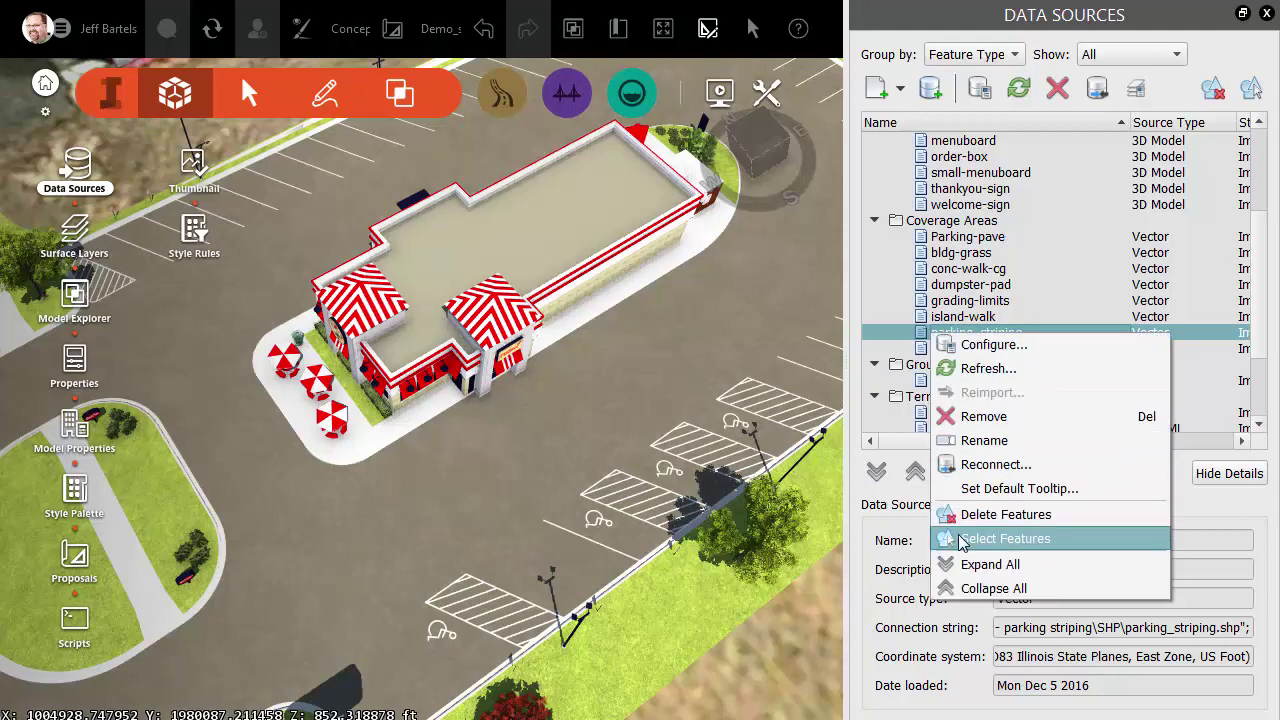
pyautogui.click(960, 539)
pyautogui.click(800, 288)
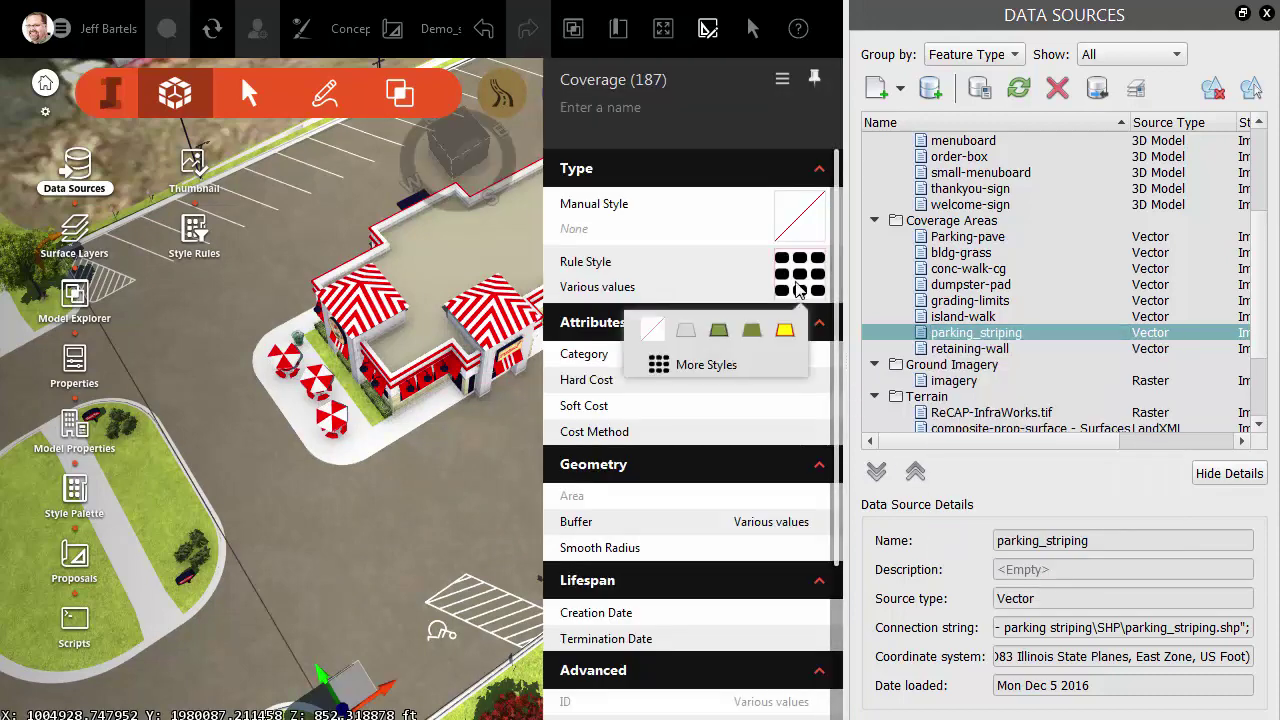
pyautogui.click(724, 364)
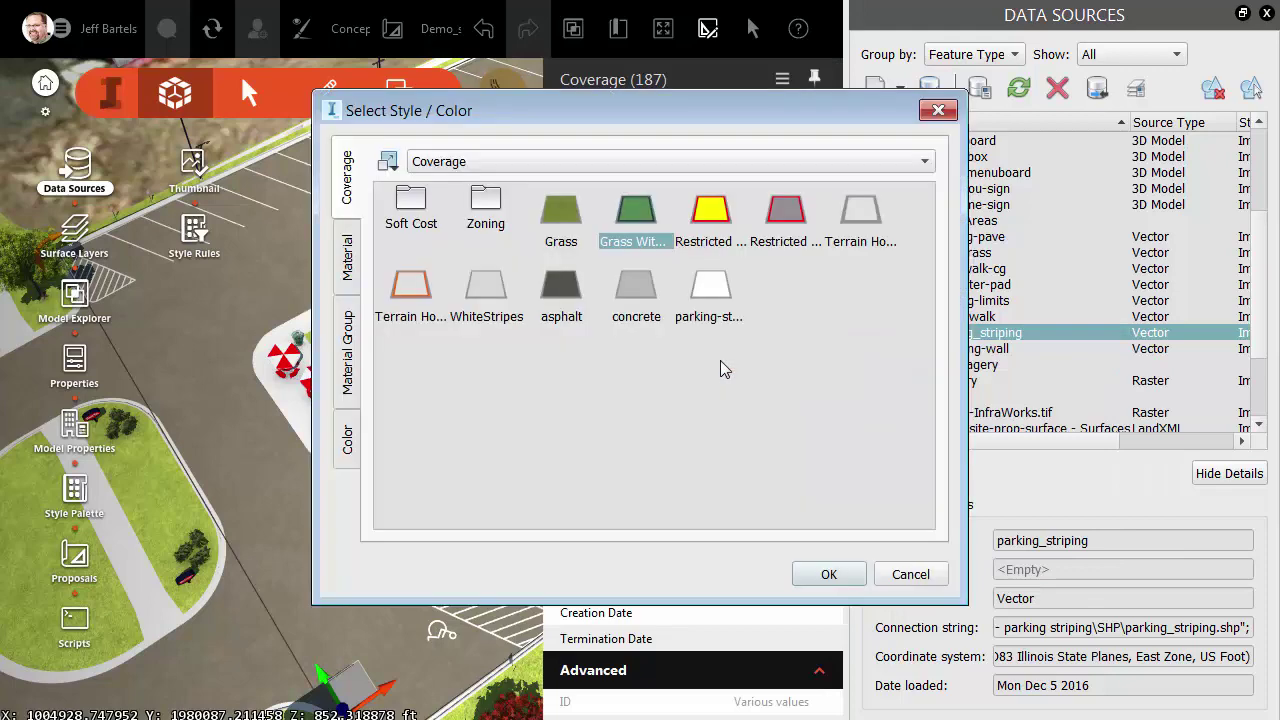
pyautogui.click(489, 289)
pyautogui.click(822, 576)
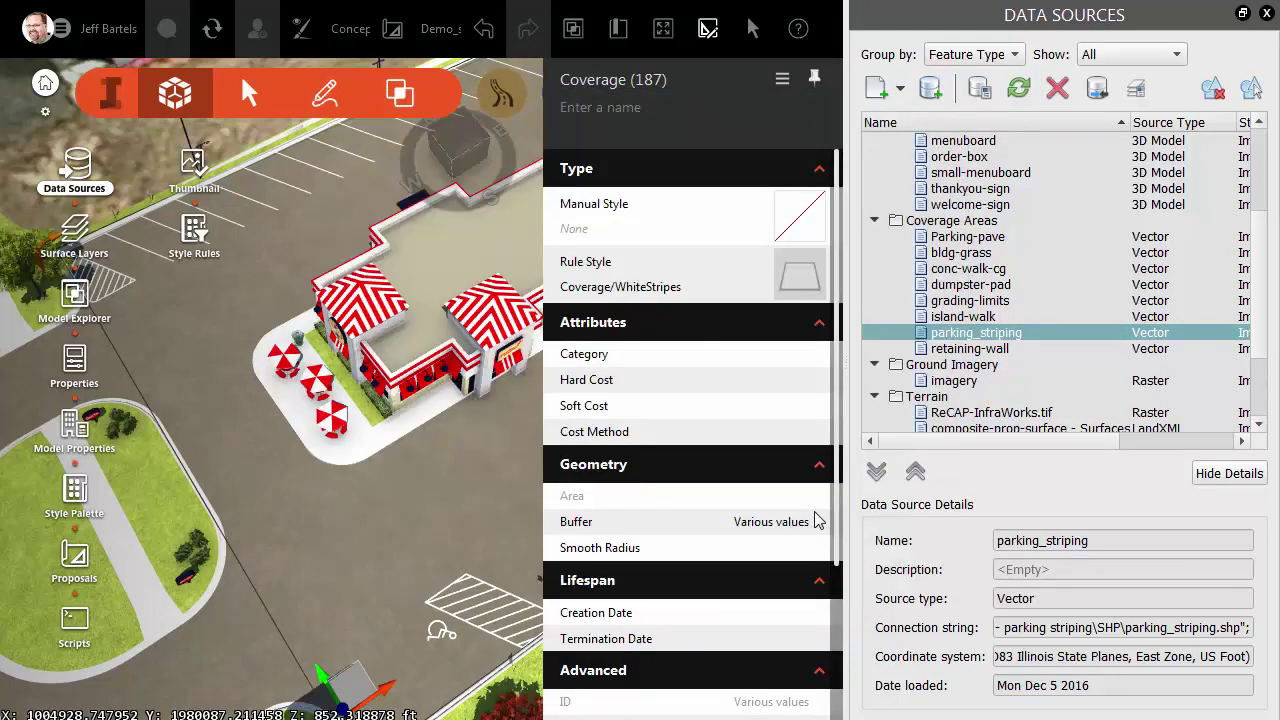
pyautogui.click(795, 523)
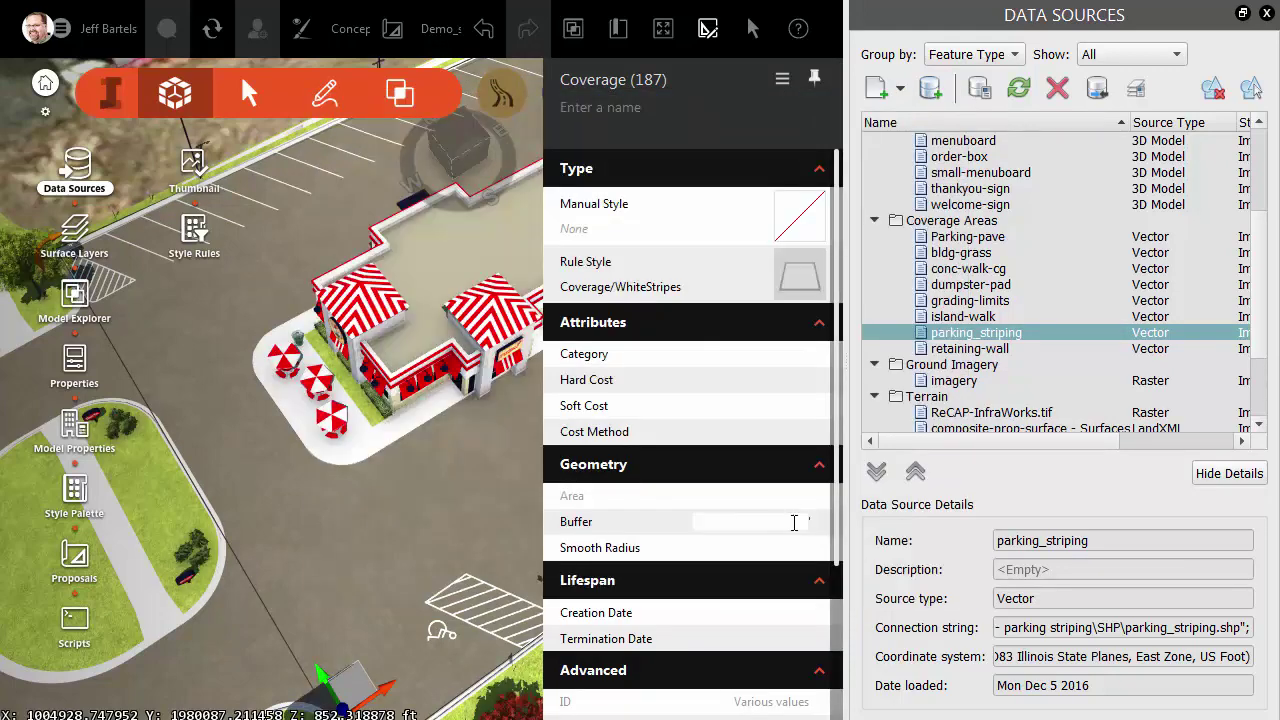
pyautogui.write('.1667')
pyautogui.press('Return')
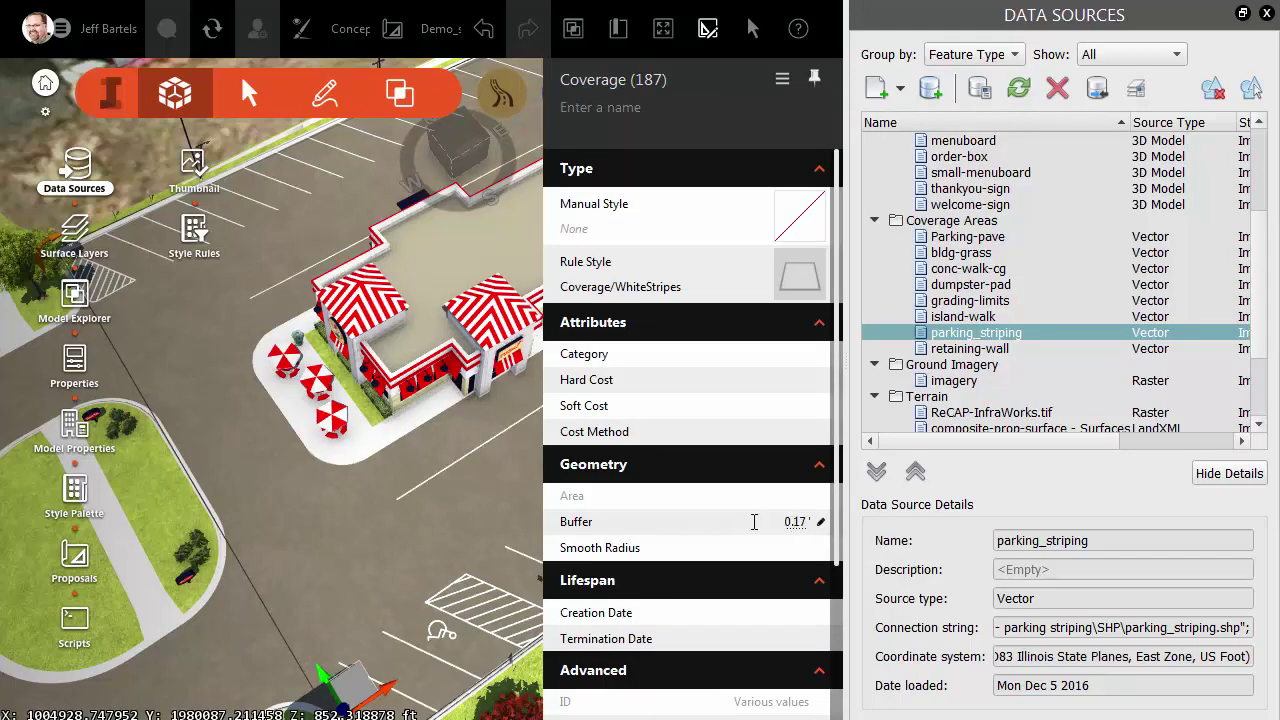
pyautogui.click(403, 484)
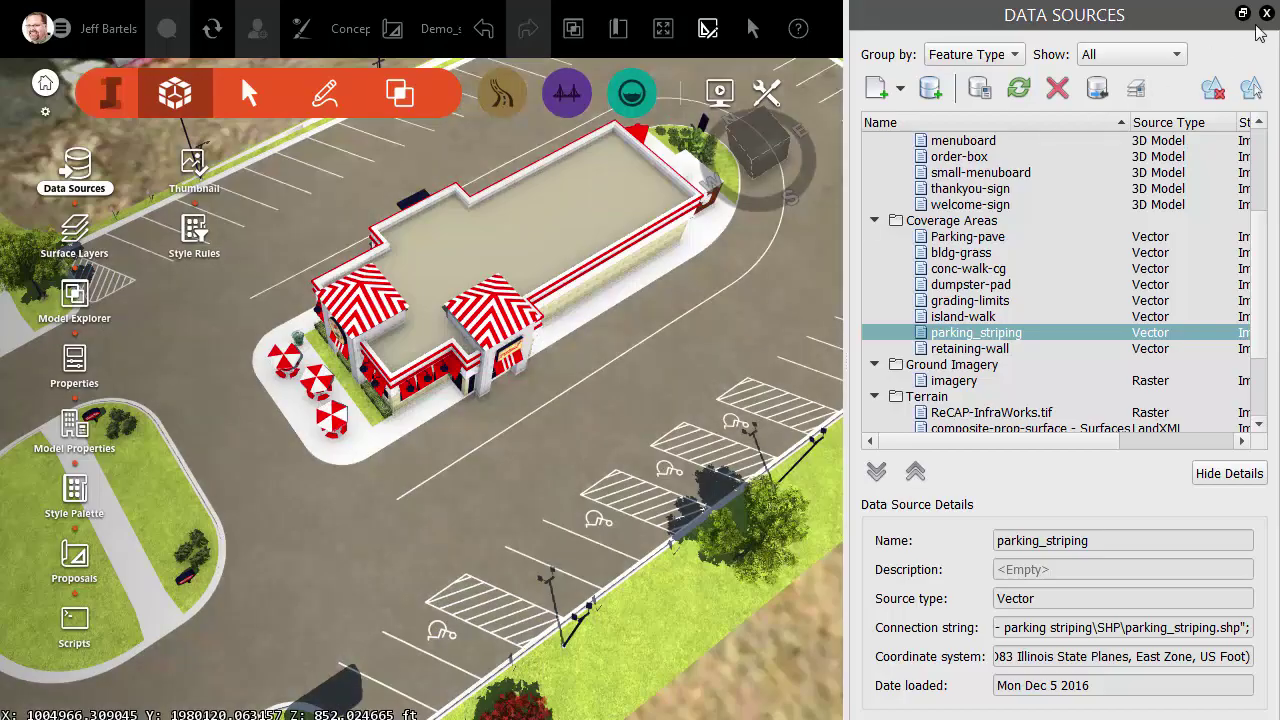
# Close the Data Sources panel to reveal the whole striped restaurant site.
pyautogui.click(1263, 14)
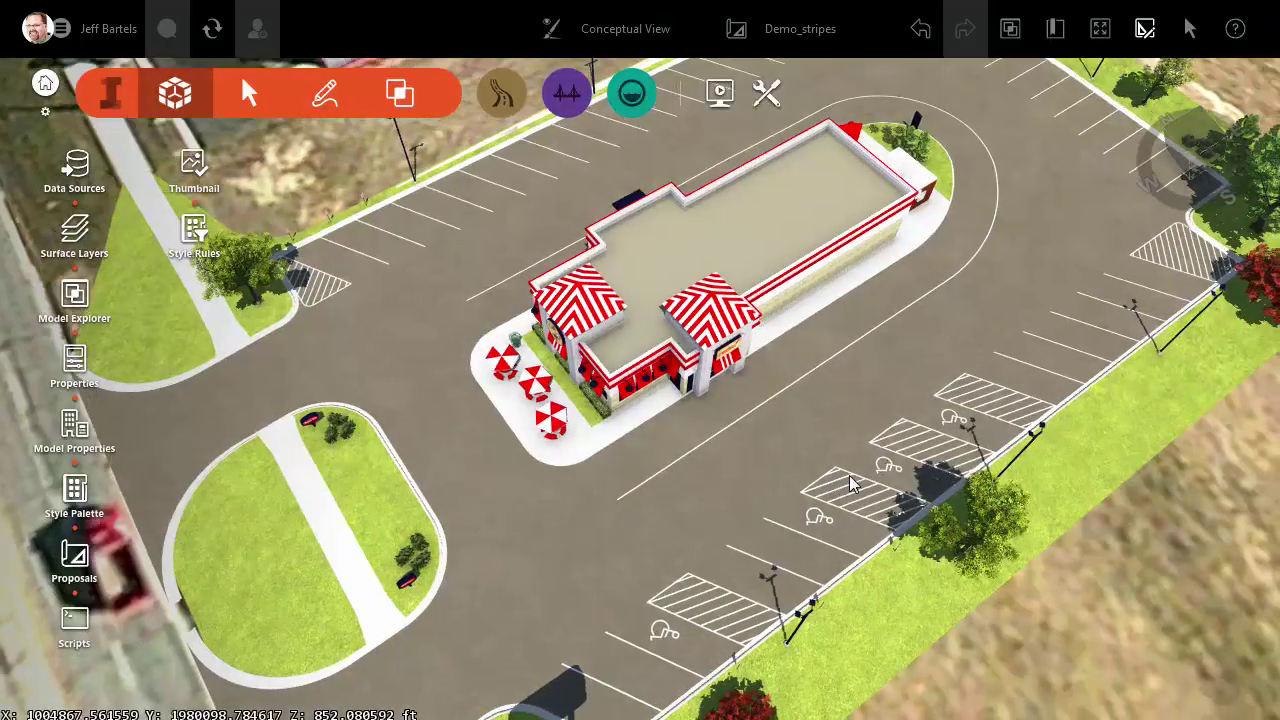